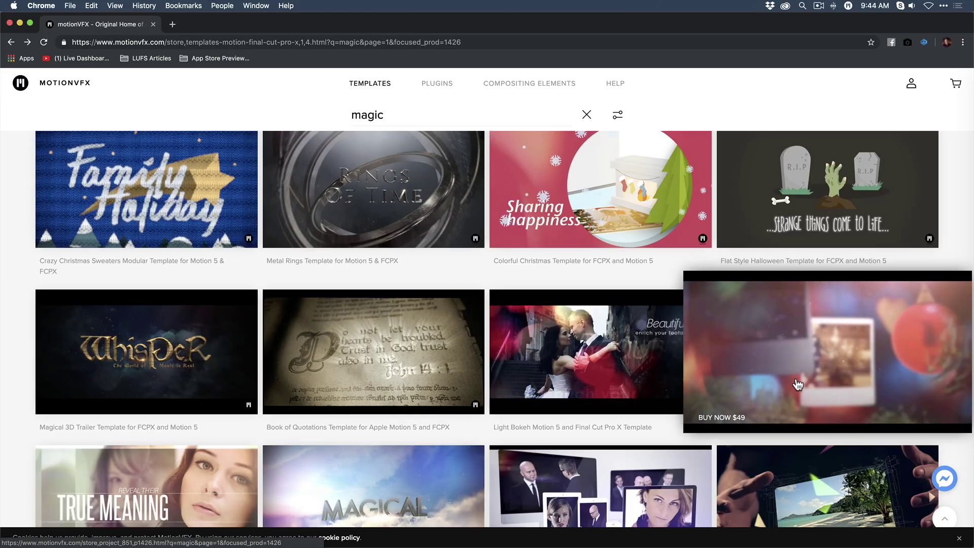
- Preview the magic search template thumbnails and open the Magical 3D Trailer project in Motion
scroll(354, 390, "down", 4)
mouse_move(359, 377)
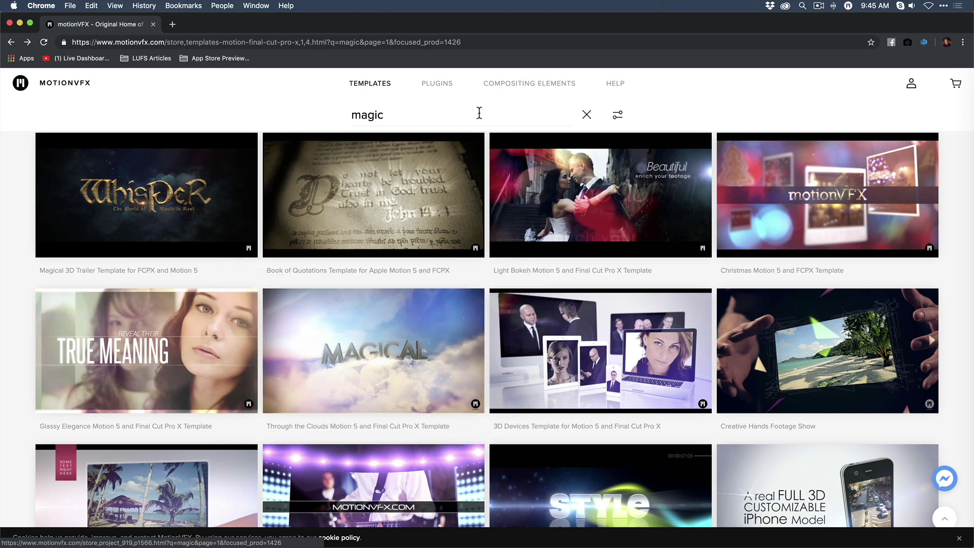
mouse_move(387, 231)
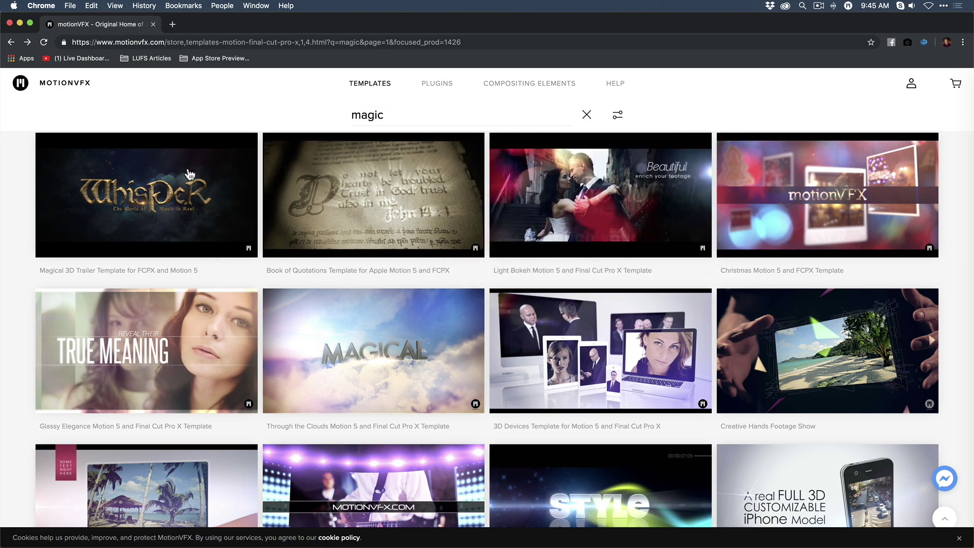
mouse_move(175, 203)
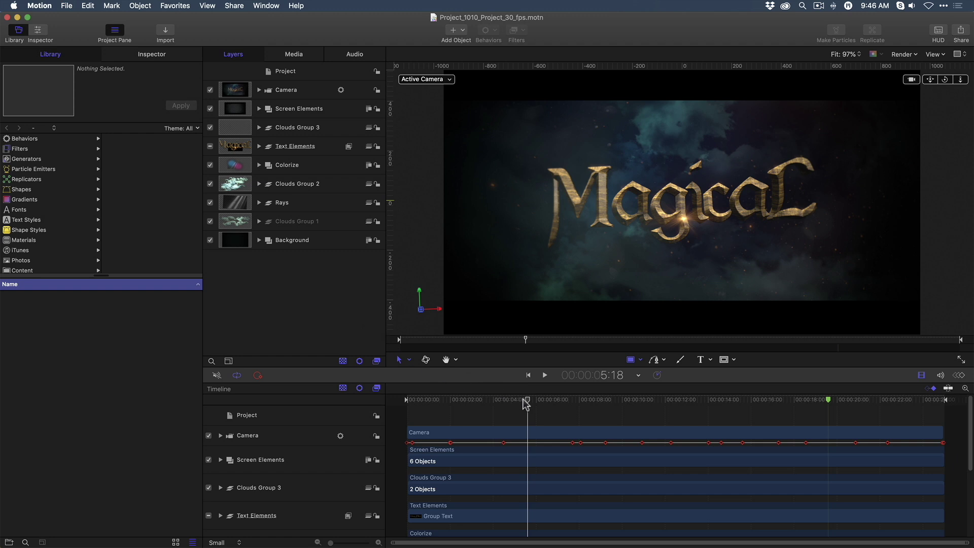
- Play the template from the Magical title and stop on the WhisPeR title
key("space")
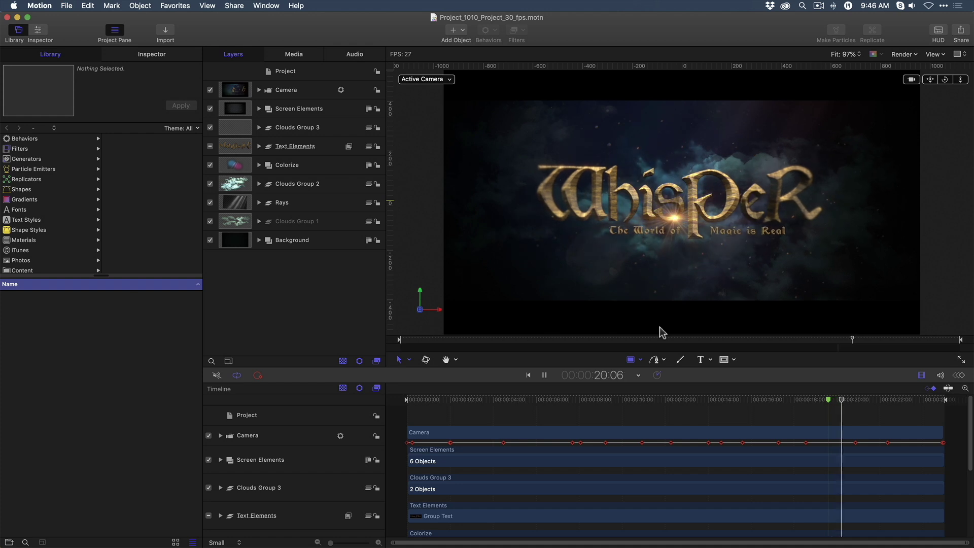
key("space")
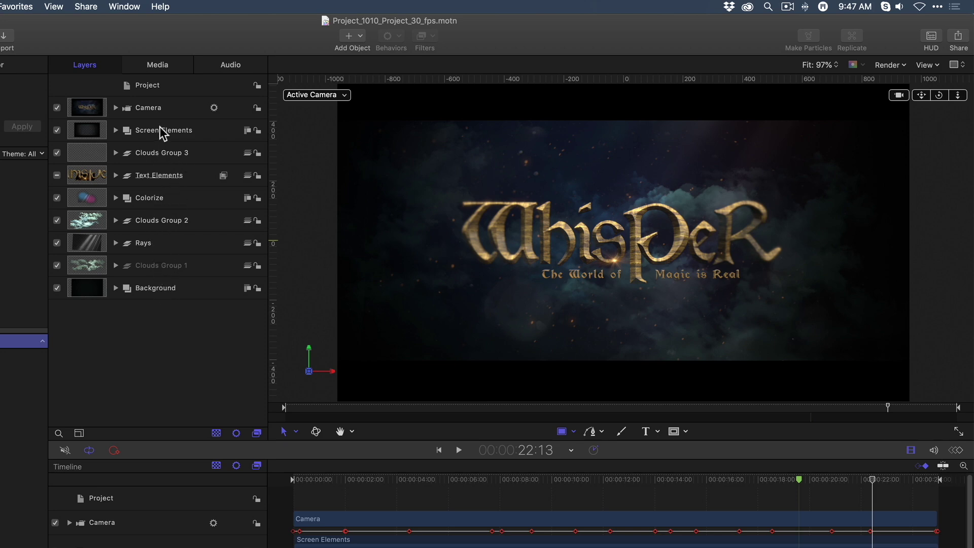
- Hide Text Elements, then toggle Rays and Colorize to compare, keeping Colorize on
left_click(57, 175)
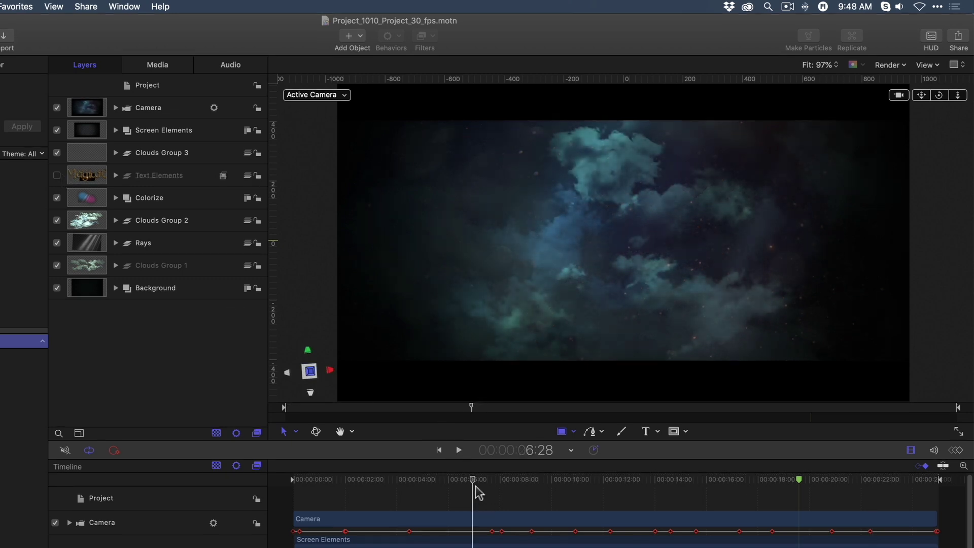
left_click_drag(476, 487, 572, 482)
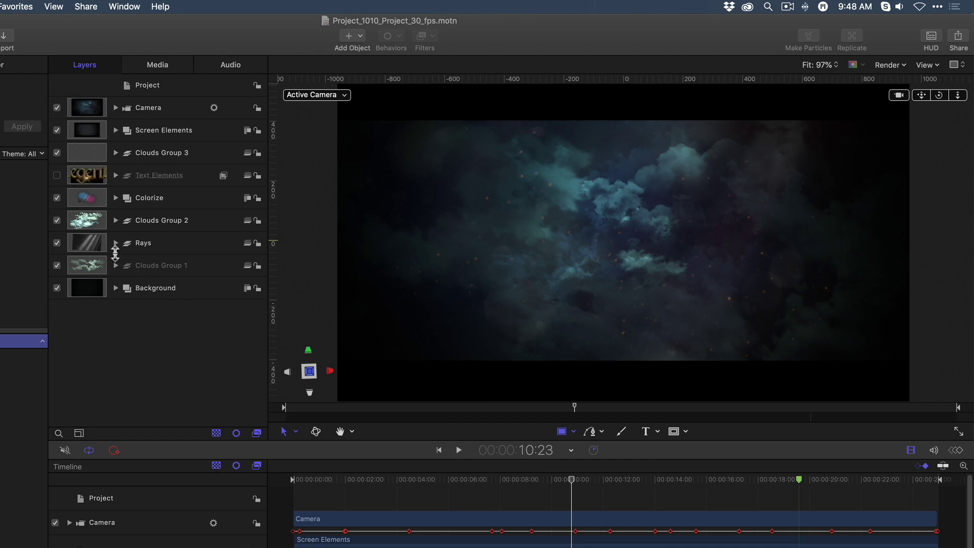
left_click(57, 243)
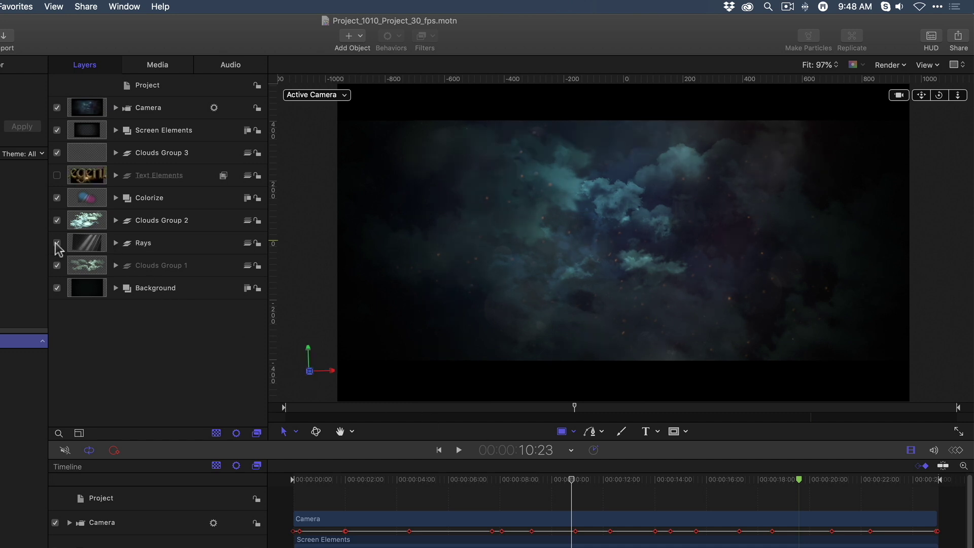
left_click(57, 243)
left_click(57, 243)
left_click(57, 243)
left_click(57, 243)
left_click(57, 243)
left_click(57, 198)
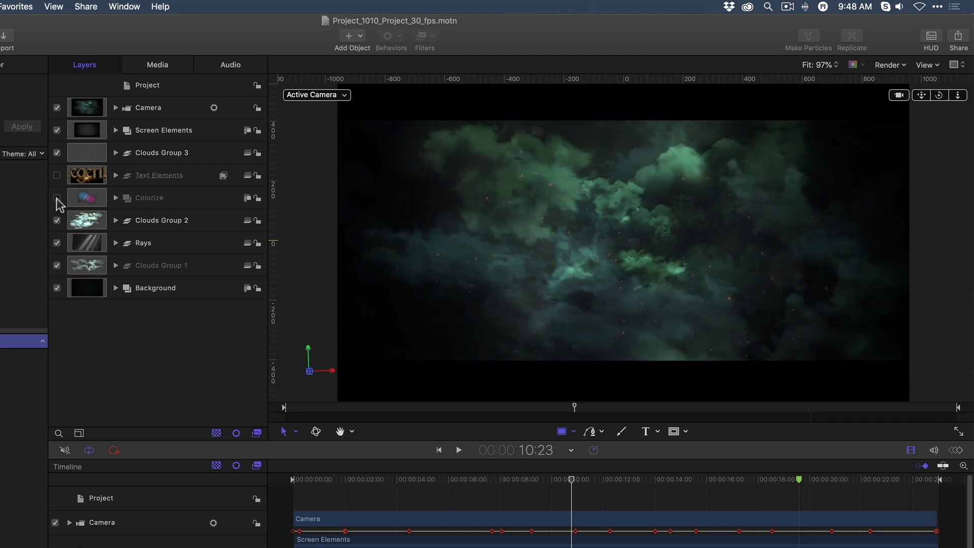
left_click(57, 198)
left_click(57, 198)
left_click(57, 198)
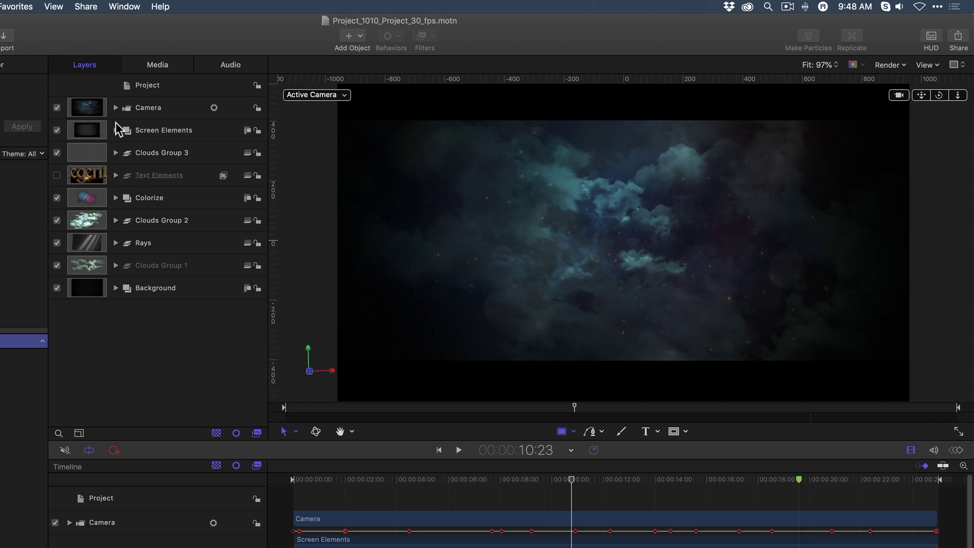
- Turn off the Dust and Dirty_Lens layers inside Screen Elements, then collapse the group
left_click(116, 130)
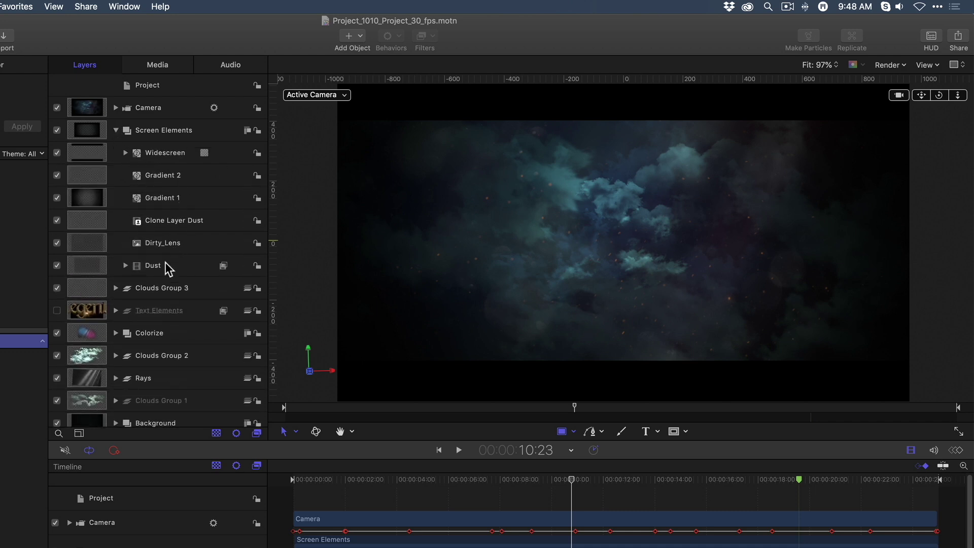
left_click_drag(571, 481, 599, 502)
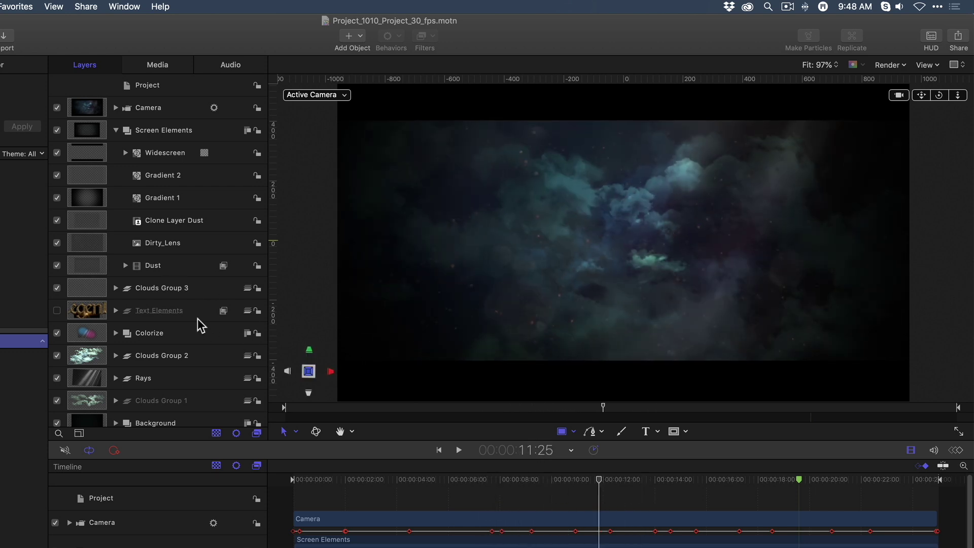
left_click(57, 265)
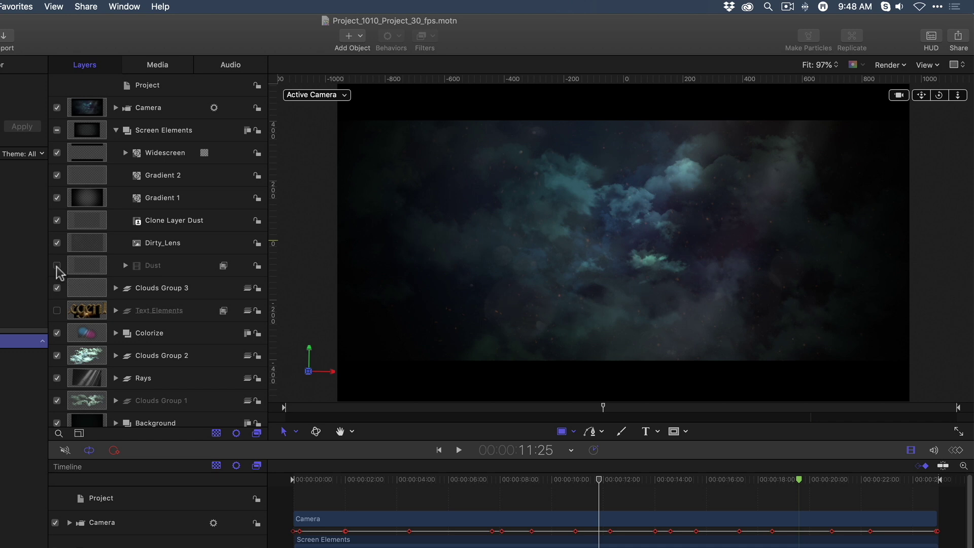
left_click(187, 248)
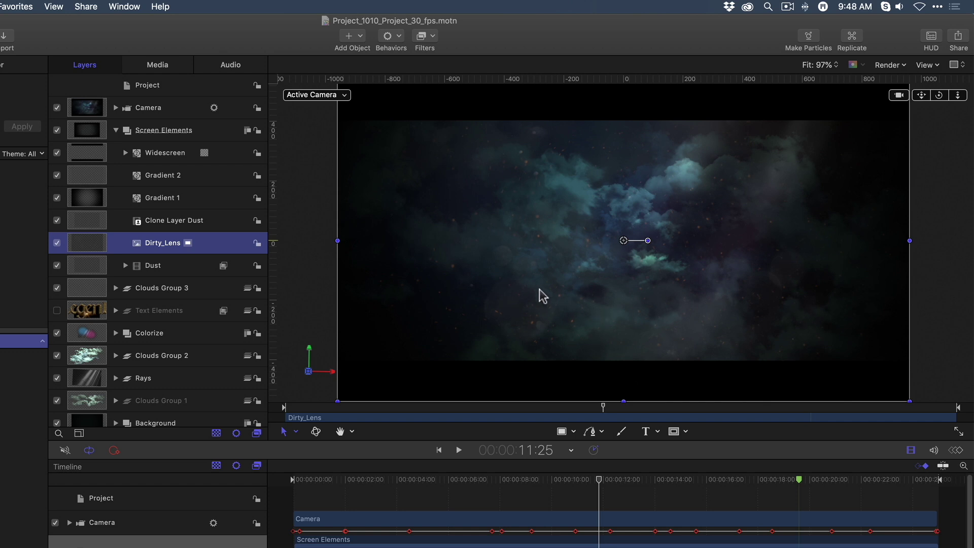
left_click(57, 244)
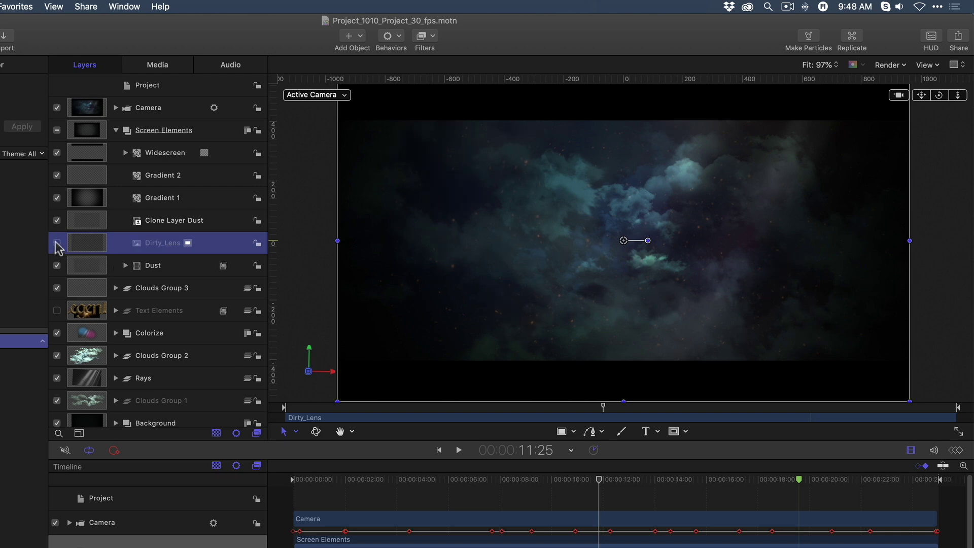
left_click(117, 131)
left_click_drag(558, 480, 370, 521)
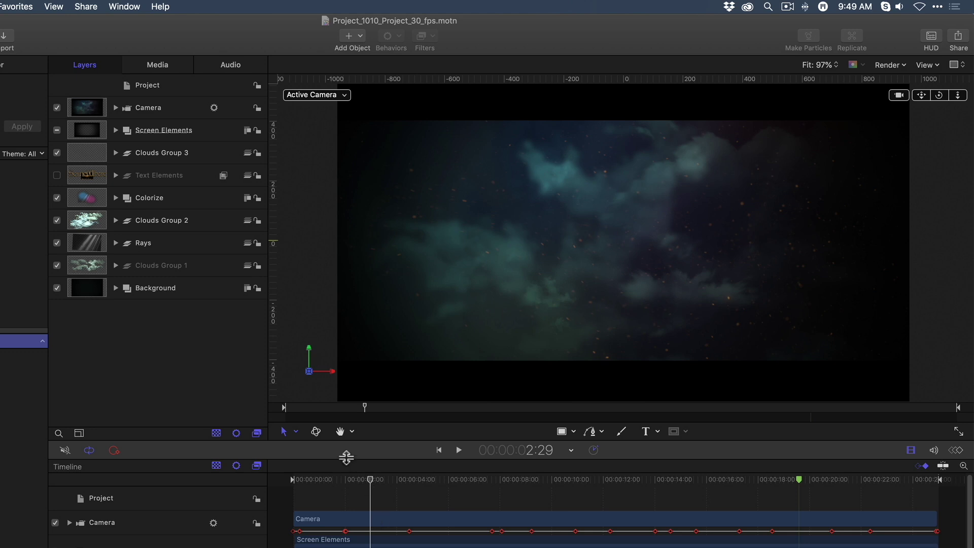
- Show Project's Published Parameters, listing the SomeWhere, Magical, LegenD, Is CreateD and WhisPeR titles
left_click(154, 90)
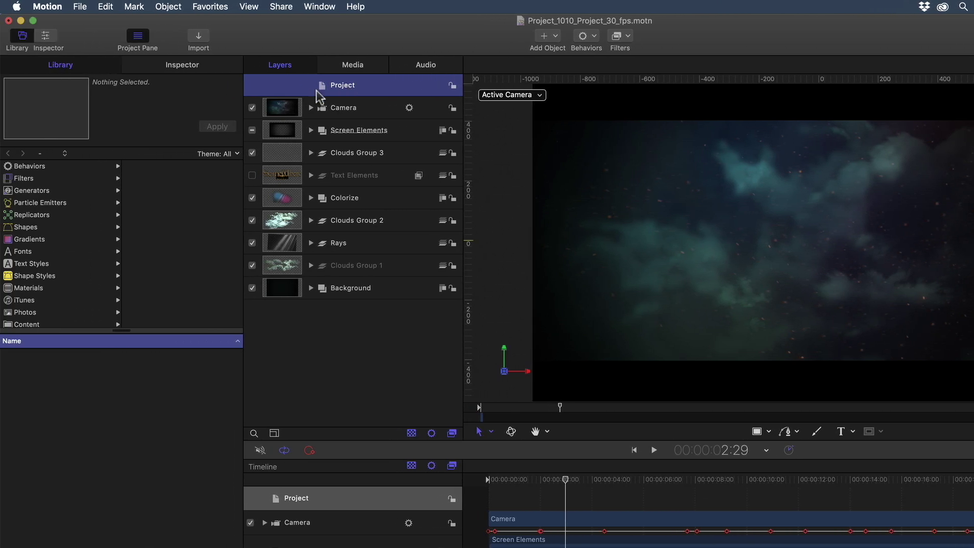
left_click(174, 72)
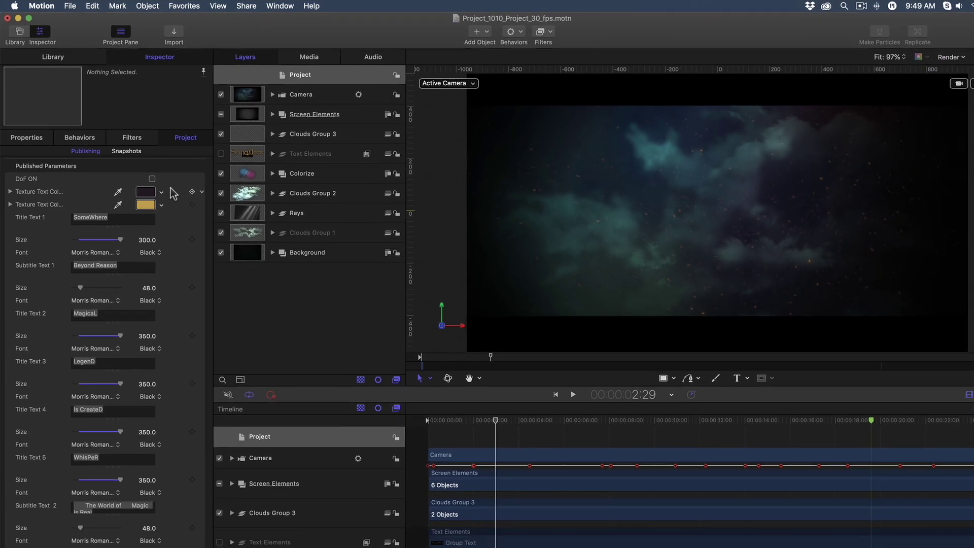
scroll(165, 182, "down", 5)
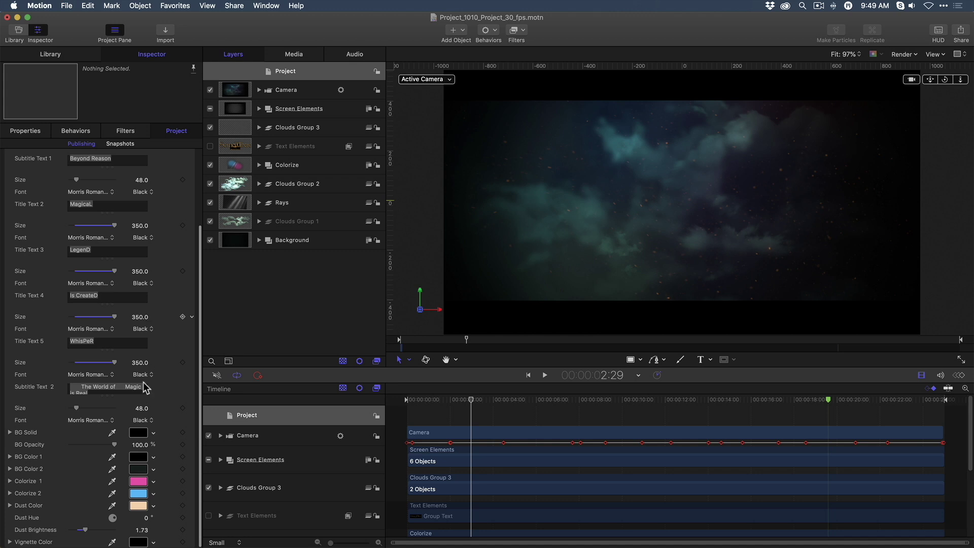
scroll(155, 466, "up", 2)
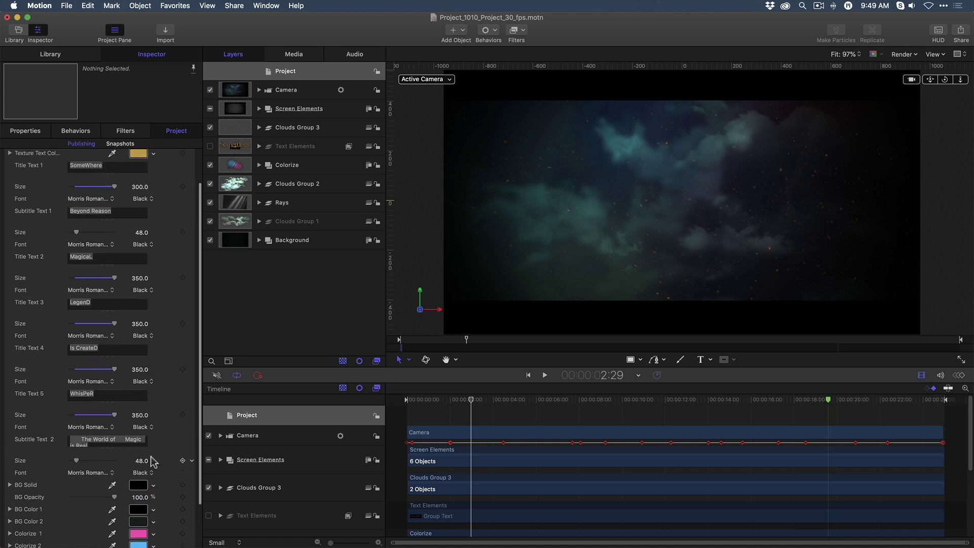
scroll(153, 461, "up", 3)
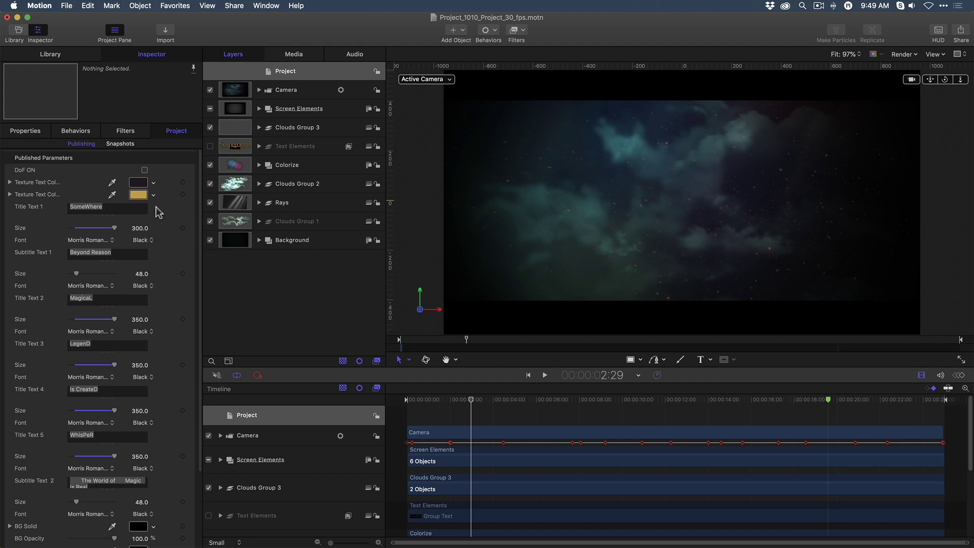
- Unpublish both Texture Text Color entries and the first titles' text, Size and Font parameters
right_click(189, 182)
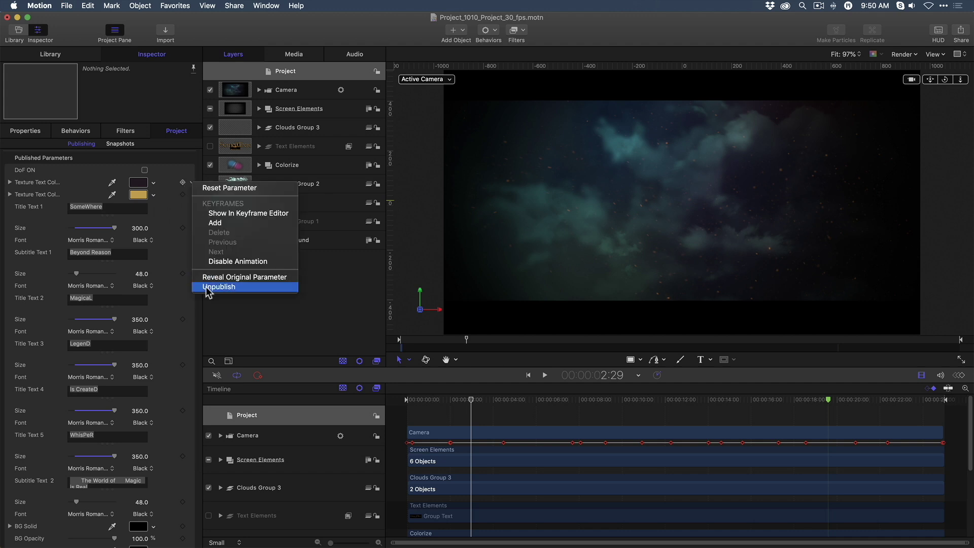
left_click(205, 287)
right_click(191, 184)
left_click(205, 287)
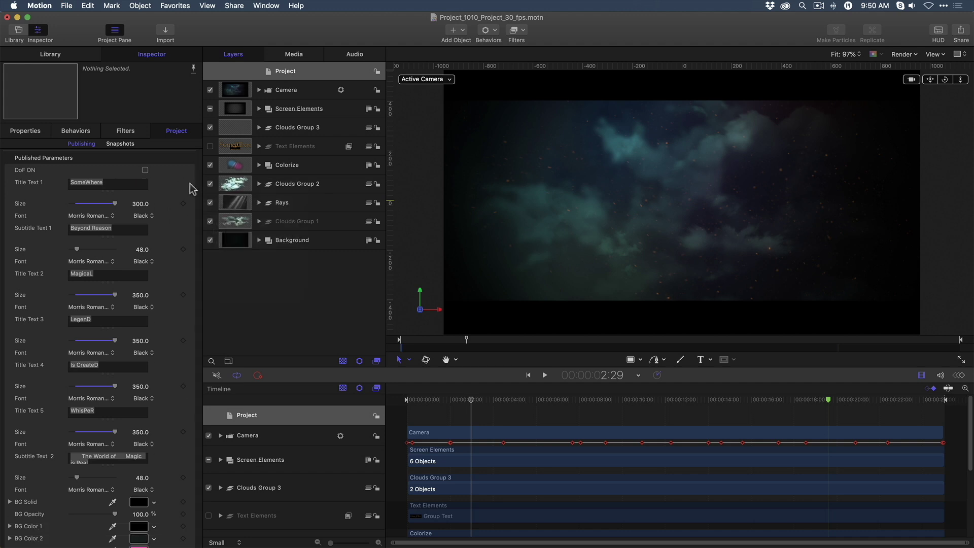
right_click(52, 183)
left_click(98, 312)
right_click(51, 183)
left_click(76, 307)
right_click(44, 184)
left_click(70, 310)
right_click(44, 184)
left_click(69, 307)
right_click(44, 184)
left_click(70, 311)
- Unpublish the remaining title Sizes and Fonts, Title Text 5, Subtitle Text 2 and their Sizes
right_click(43, 184)
left_click(69, 308)
right_click(44, 183)
left_click(70, 308)
right_click(46, 183)
left_click(70, 307)
right_click(49, 184)
left_click(70, 309)
right_click(46, 184)
left_click(69, 308)
right_click(48, 183)
left_click(70, 307)
right_click(46, 184)
left_click(70, 309)
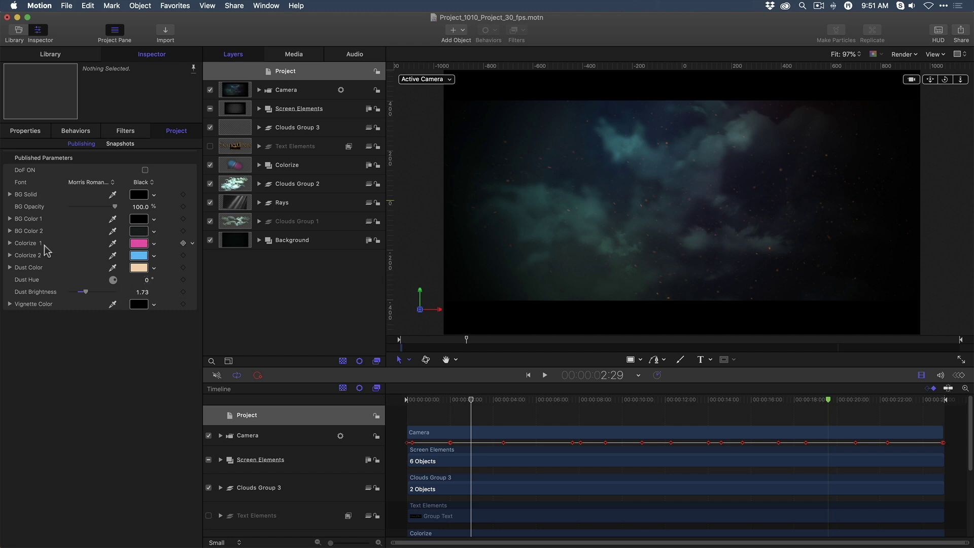
- Make Colorize 1 yellow and Dust Color red, and adjust the background opacity
left_click(153, 244)
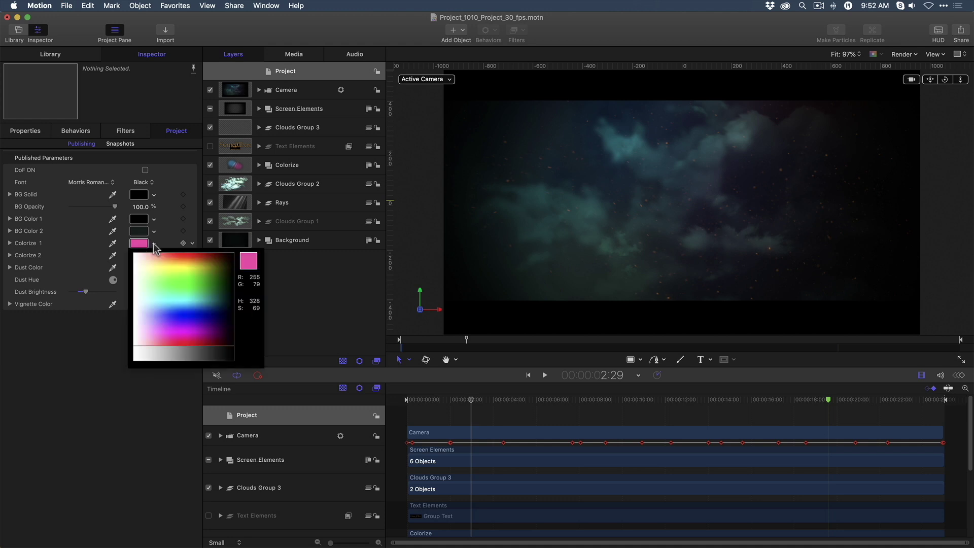
mouse_move(170, 256)
left_mouse_down()
mouse_move(178, 313)
mouse_move(181, 270)
mouse_move(160, 267)
mouse_move(198, 263)
mouse_move(158, 264)
mouse_move(162, 289)
mouse_move(157, 263)
mouse_move(180, 273)
mouse_move(162, 267)
left_mouse_up()
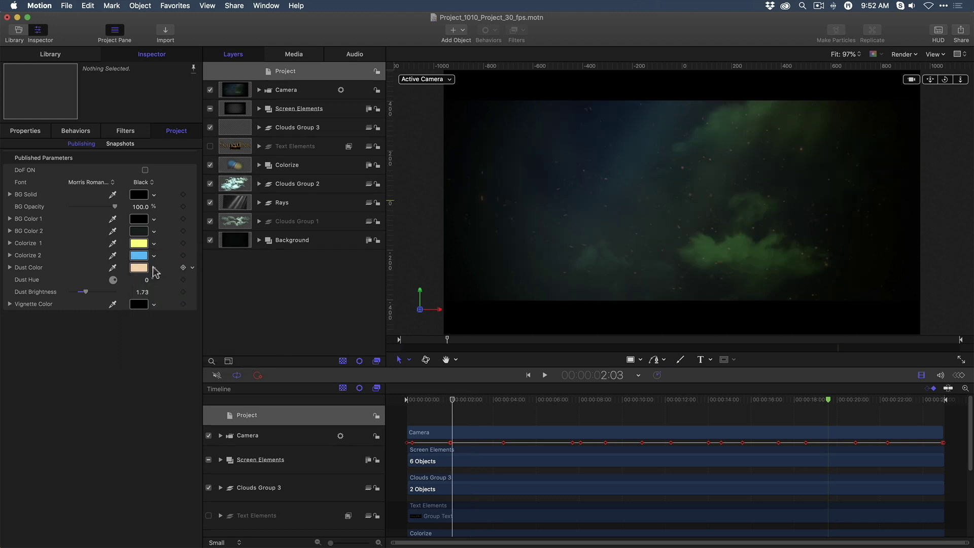
left_click(154, 267)
mouse_move(183, 290)
left_mouse_down()
mouse_move(200, 285)
mouse_move(170, 283)
left_mouse_up()
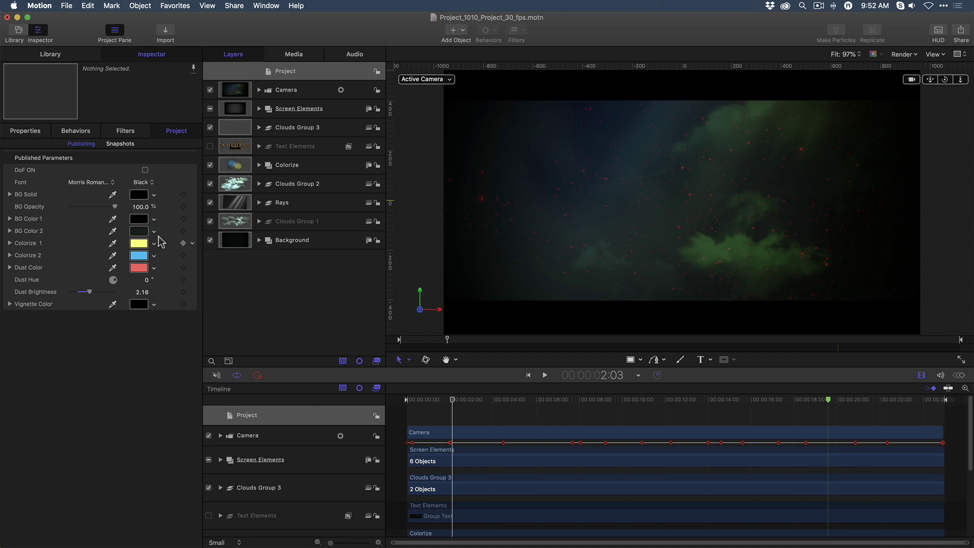
mouse_move(113, 208)
left_mouse_down()
mouse_move(84, 217)
mouse_move(121, 223)
left_mouse_up()
- Unpublish the leftover Font parameter
left_click(34, 184)
right_click(34, 184)
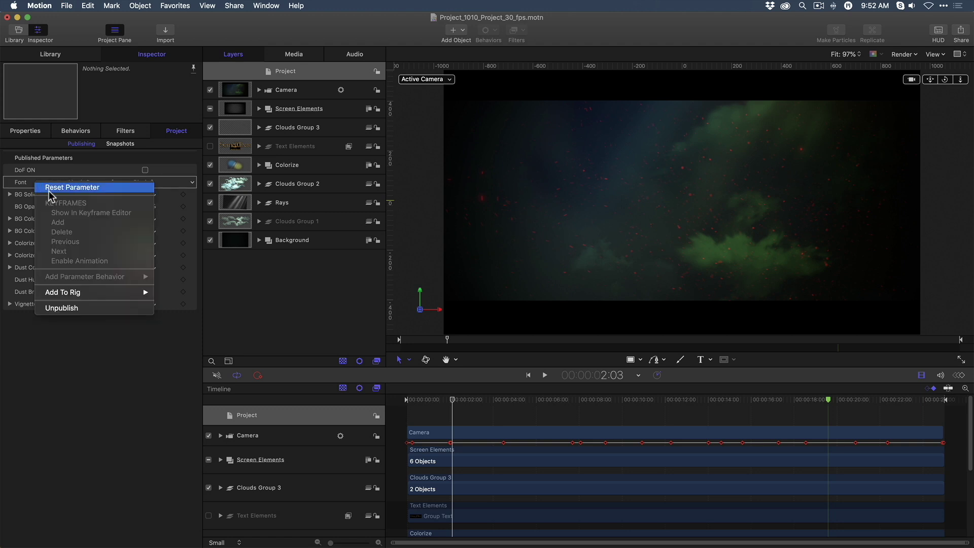
left_click(72, 310)
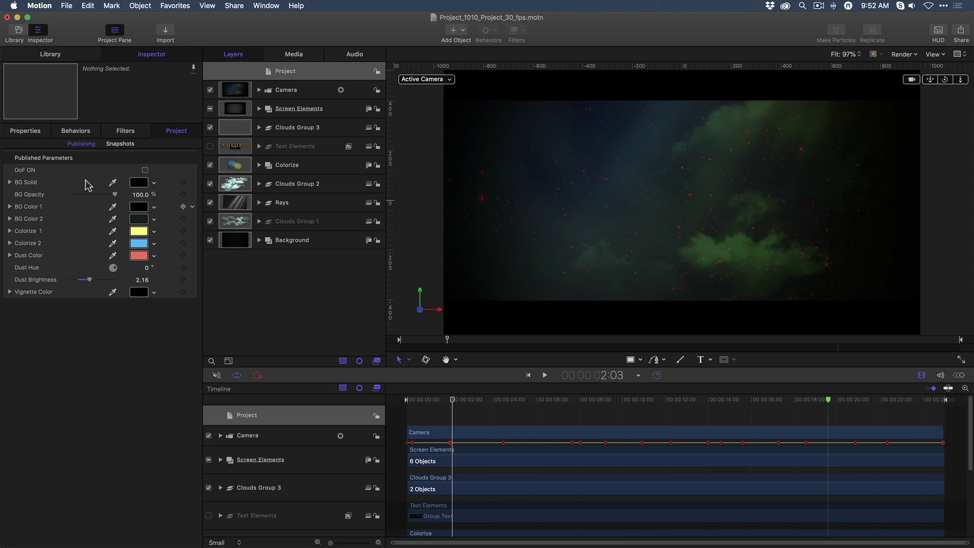
- Publish the project as Final Cut generator 'Pirate BG' in new category 'My Motion Templates'
left_click(65, 6)
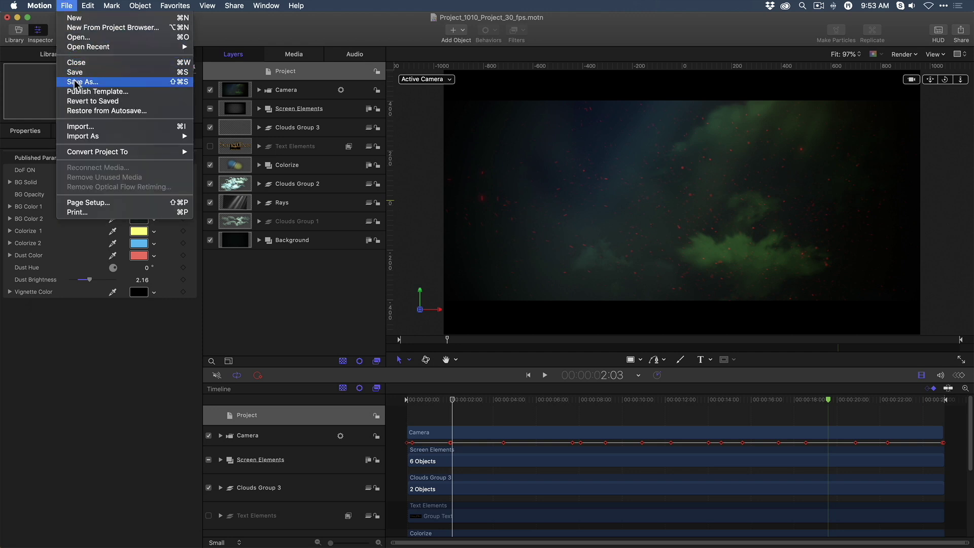
left_click(210, 147)
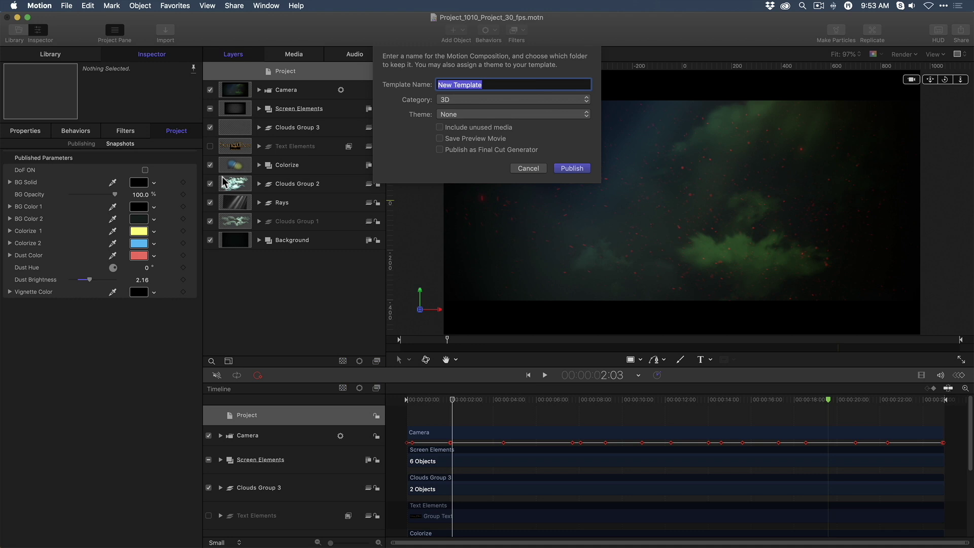
type("Pirate BG")
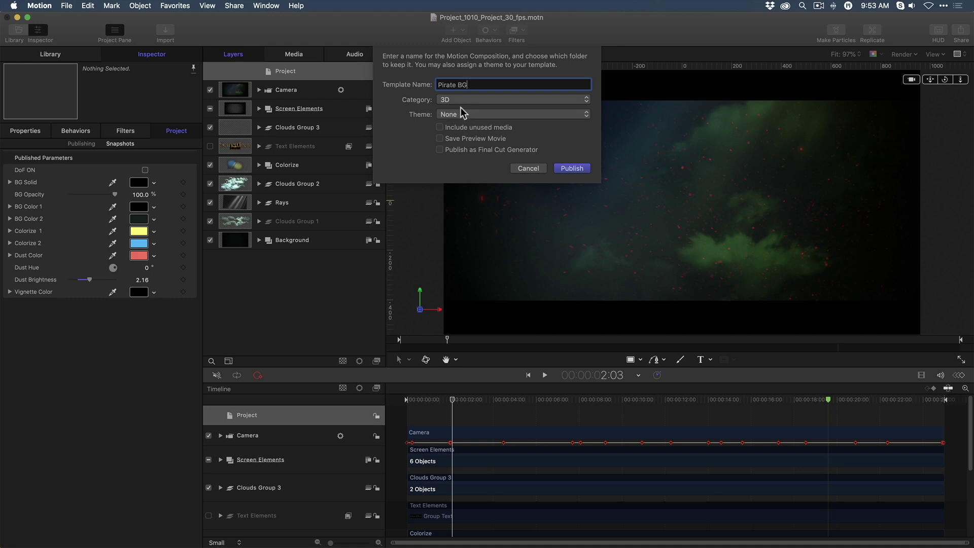
left_click(439, 149)
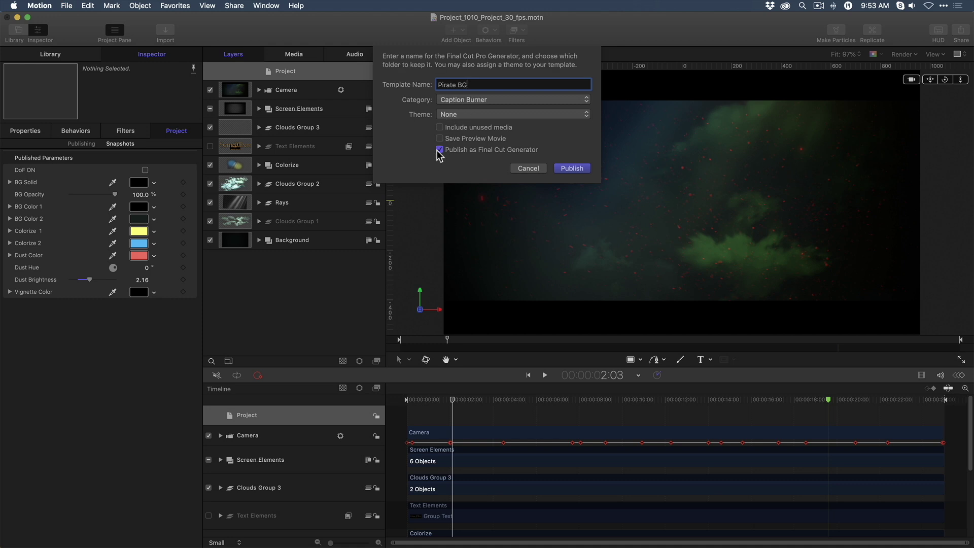
left_click(504, 100)
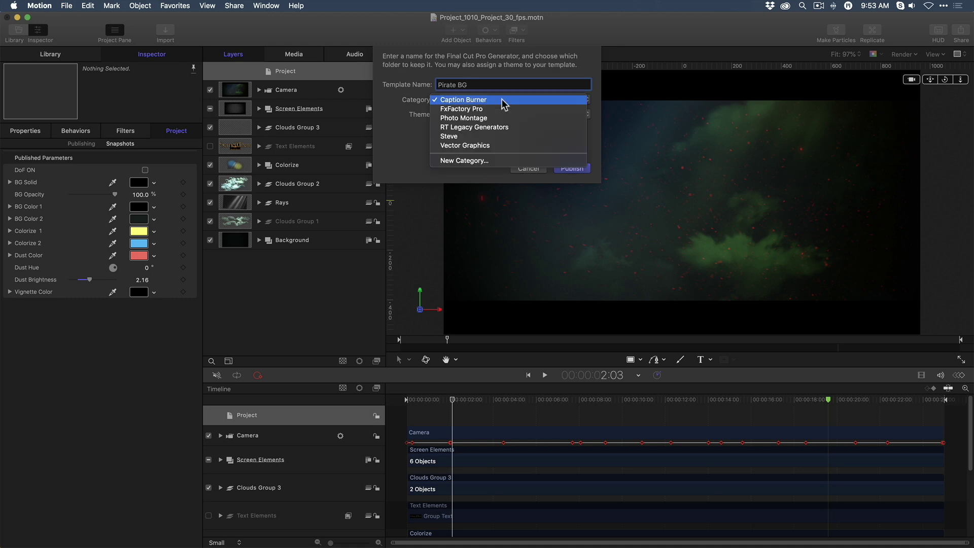
left_click(500, 162)
type("My Motion Templates")
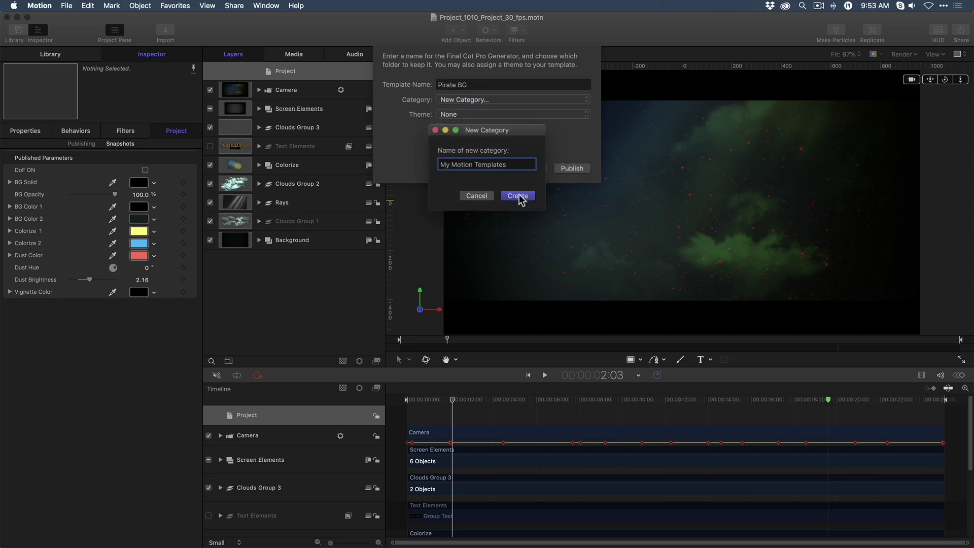
left_click(517, 196)
left_click(579, 168)
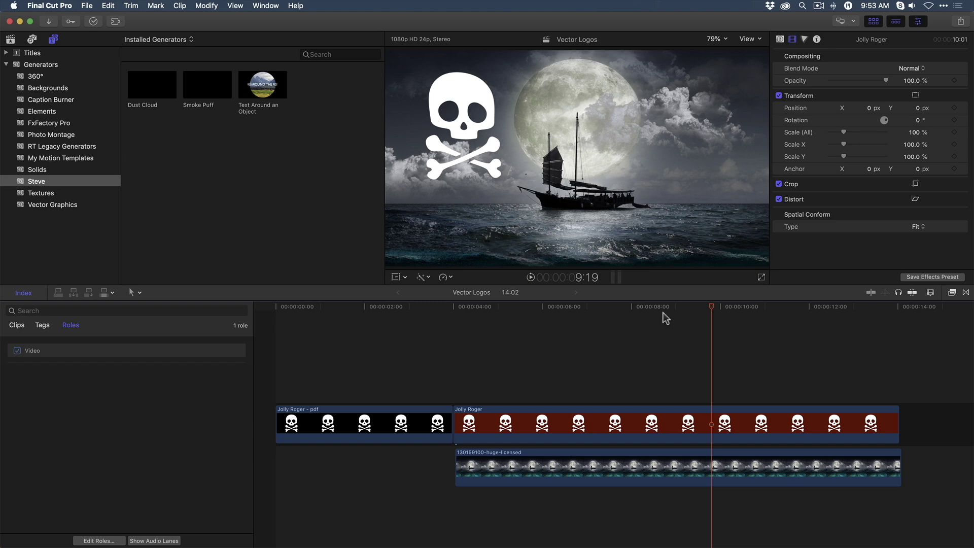
- Show the My Motion Templates generators in Final Cut Pro
left_click(54, 40)
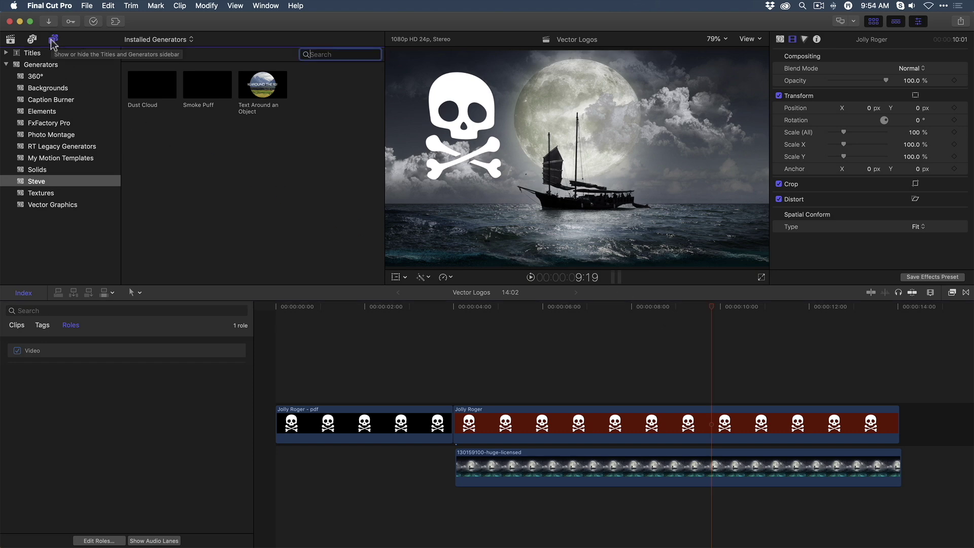
key("Tab")
left_click(33, 158)
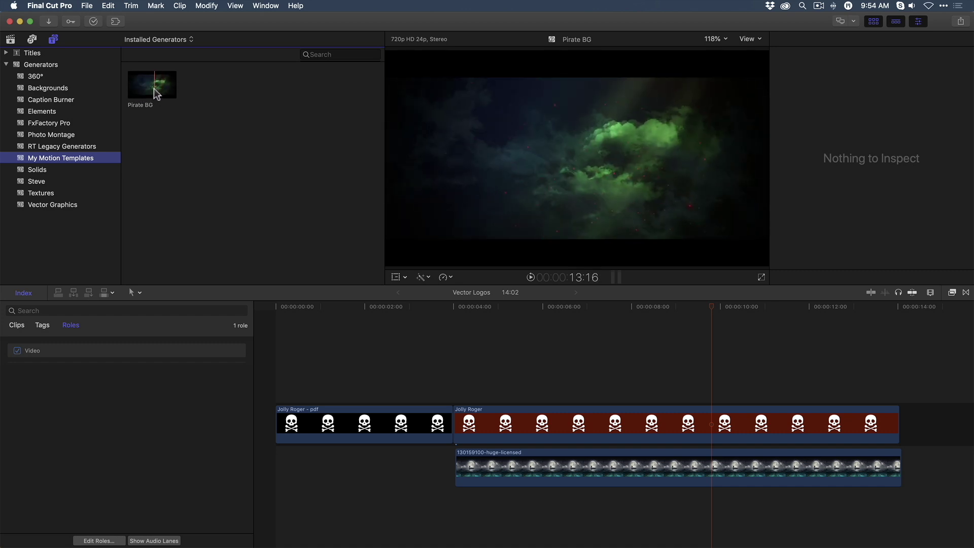
- Append the Pirate BG generator after the Jolly Roger clips and fit the timeline to view
left_click(151, 93)
key("e")
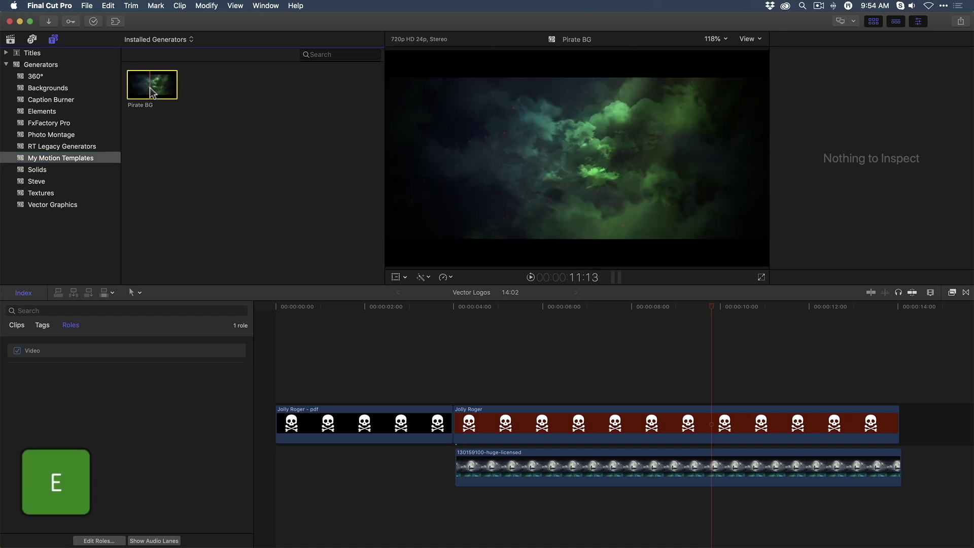
left_click(526, 306)
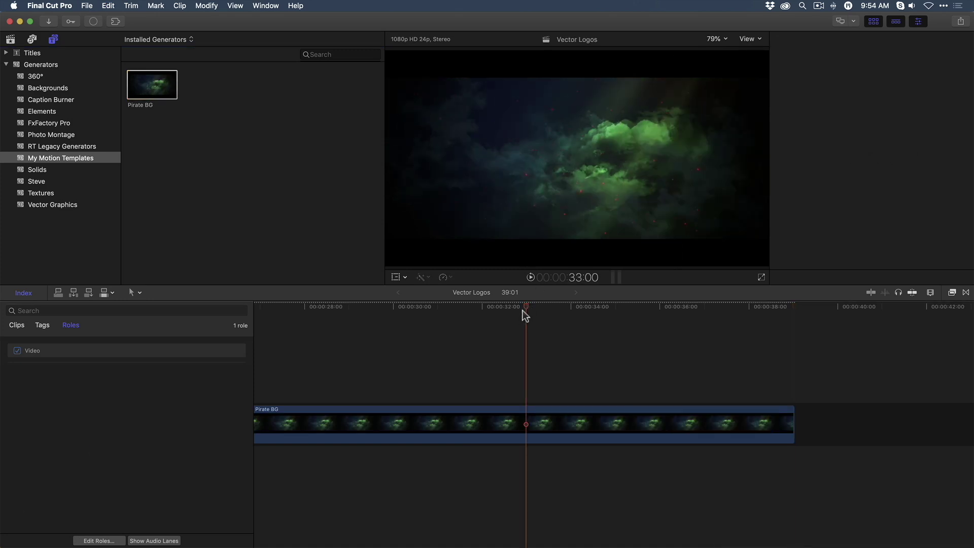
key("shift+z")
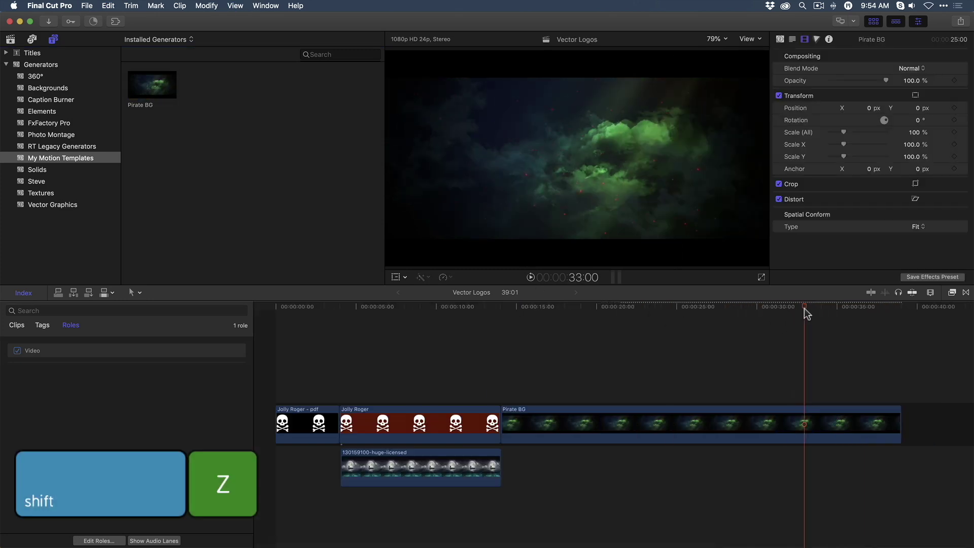
left_click_drag(804, 309, 649, 331)
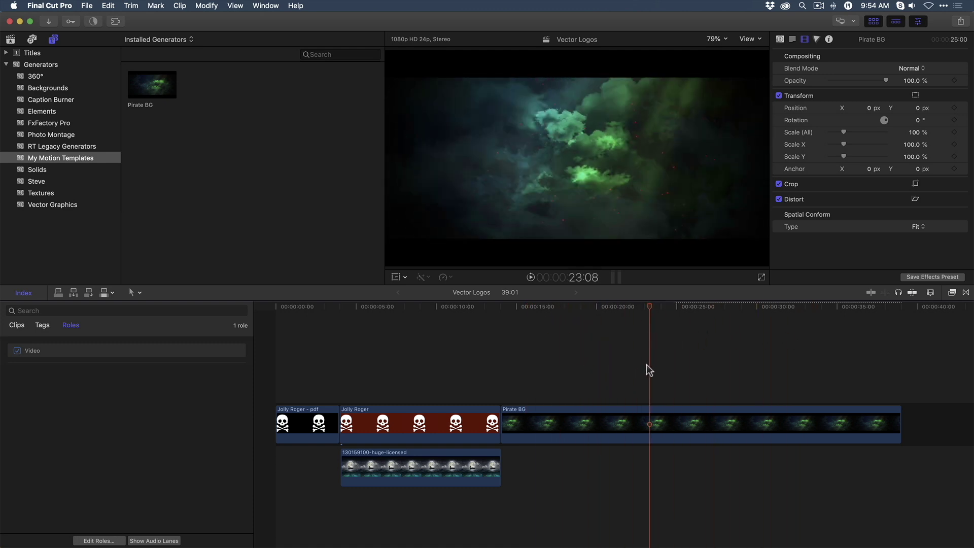
- In the Pirate BG clip, set Colorize 1 blue, Colorize 2 mint green, and recolour the dust
left_click(652, 423)
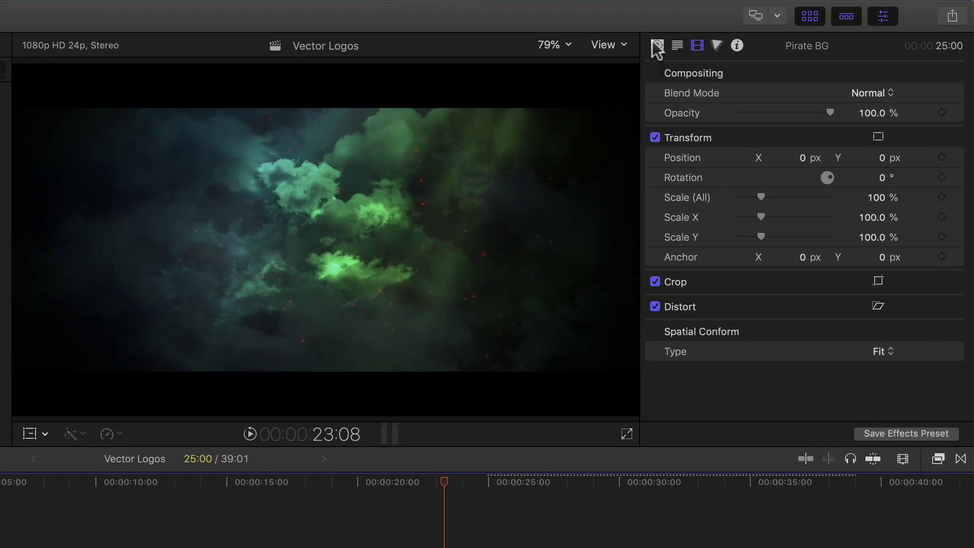
left_click(681, 44)
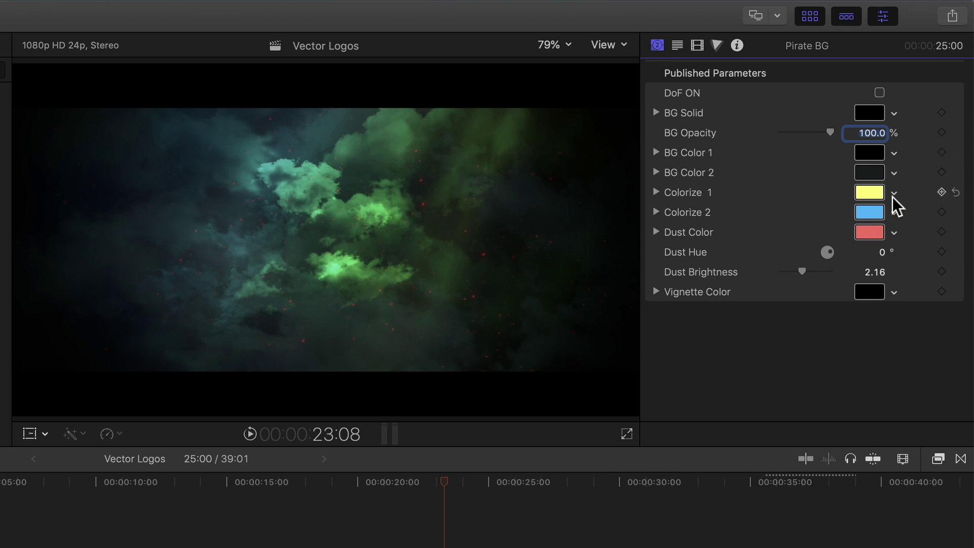
left_click_drag(895, 192, 833, 315)
left_click_drag(894, 216, 811, 271)
left_click(895, 234)
left_click_drag(894, 213, 890, 308)
- Preview the recoloured clouds, then open the Pirate BG generator in Motion
left_click_drag(487, 482, 433, 516)
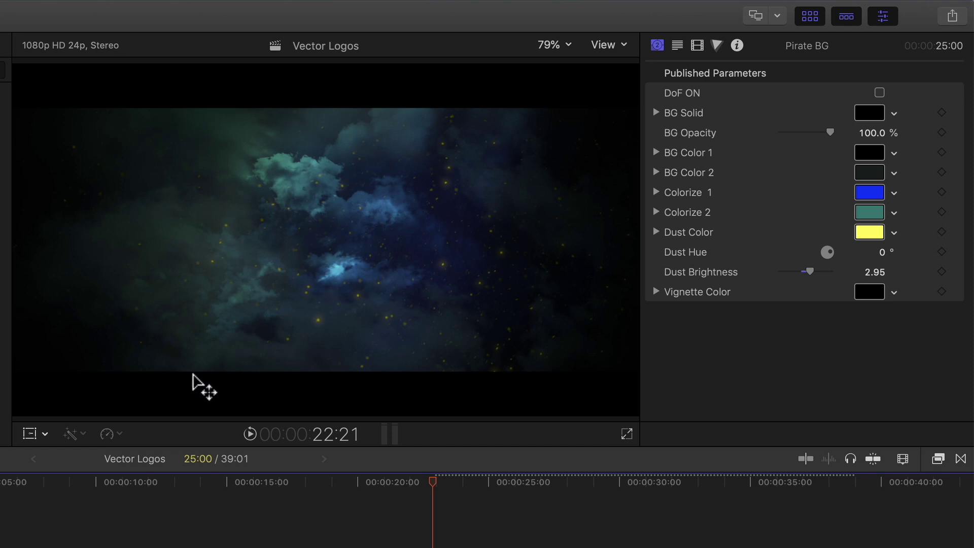
left_click_drag(416, 484, 370, 535)
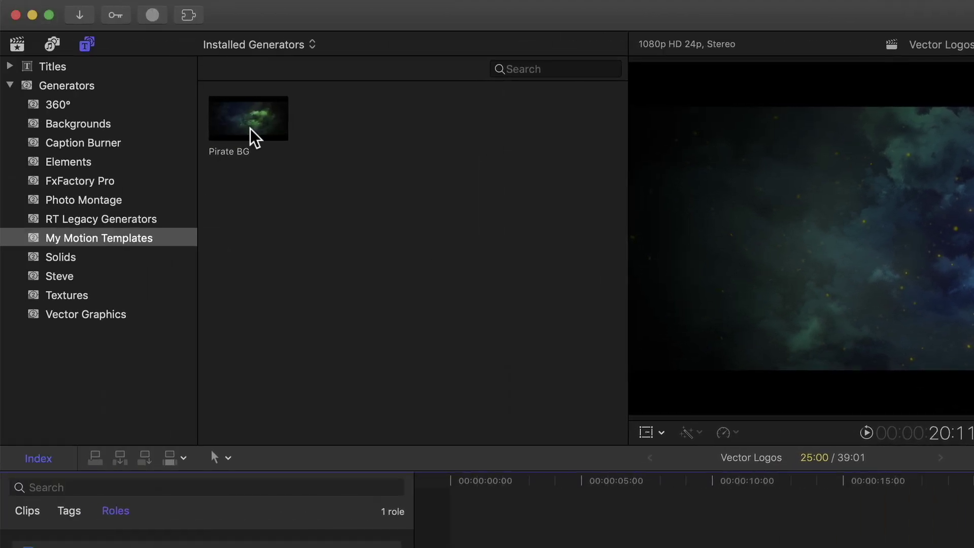
right_click(250, 129)
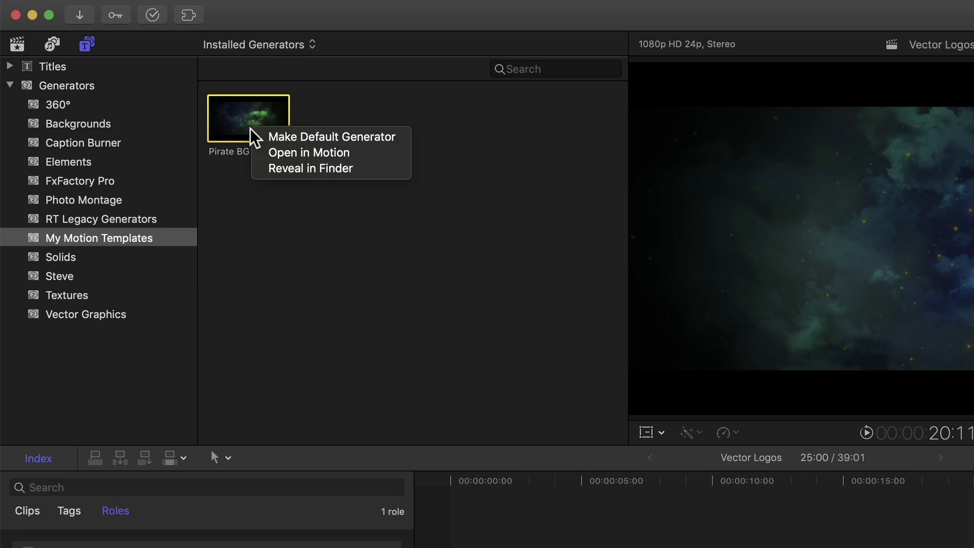
left_click(312, 153)
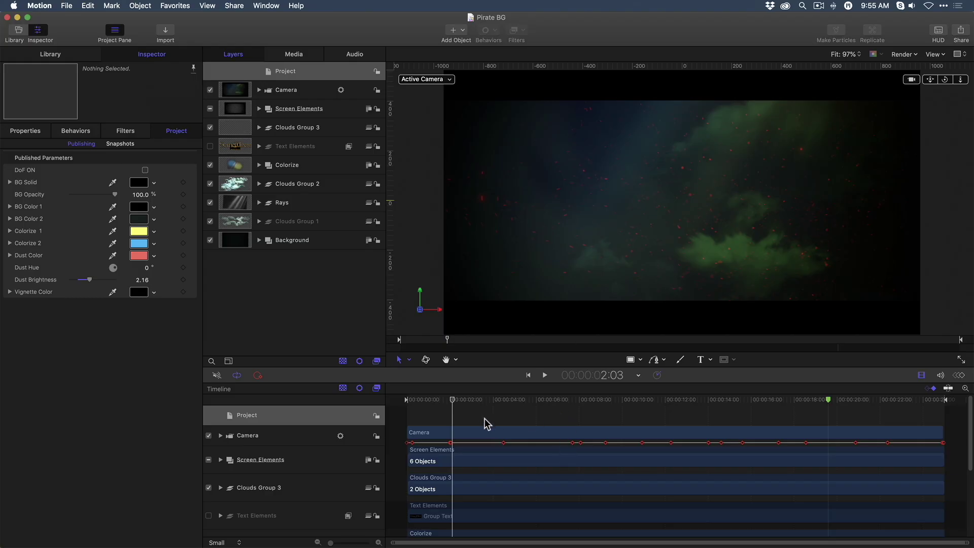
- At 7:07, expand Screen Elements > Widescreen and select its Rectangle Mask
left_click(457, 401)
left_click_drag(458, 404, 548, 410)
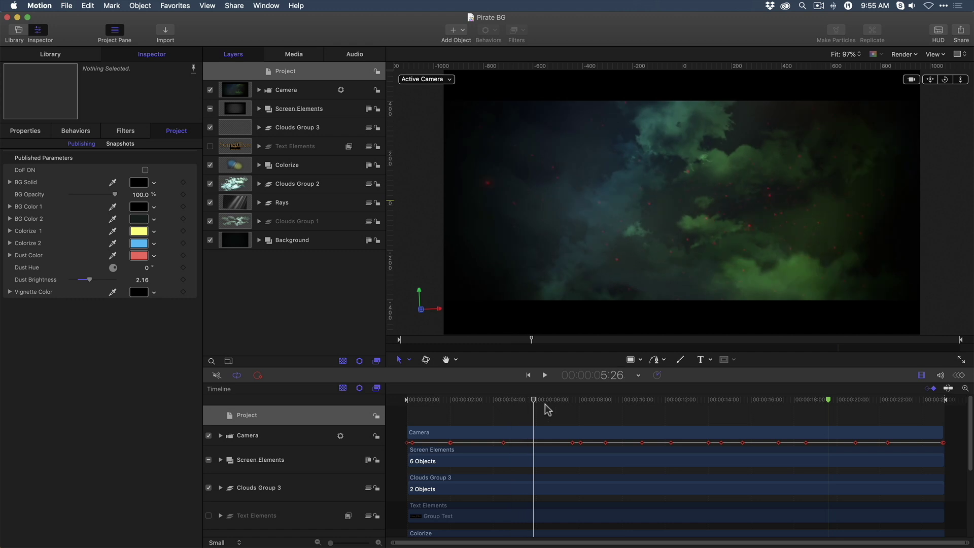
left_click_drag(548, 410, 562, 406)
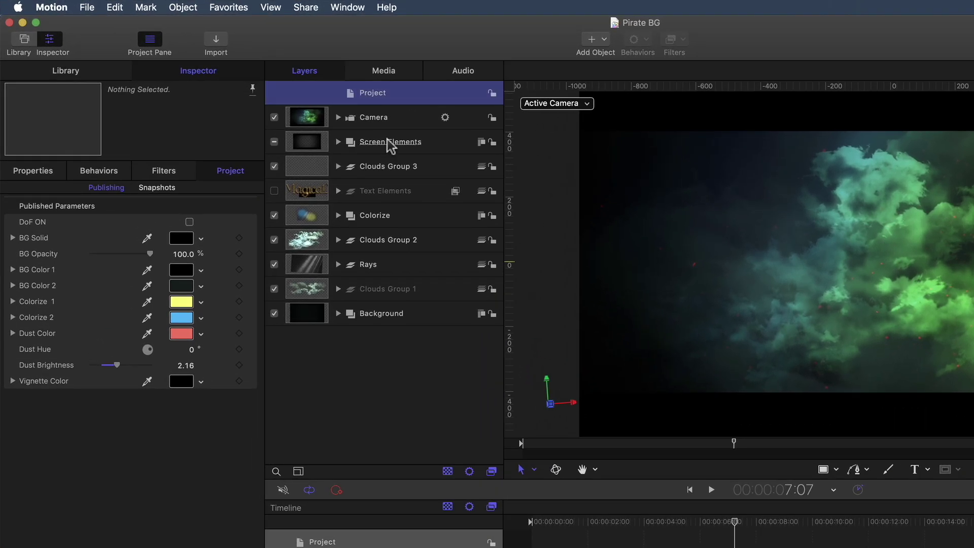
left_click(391, 144)
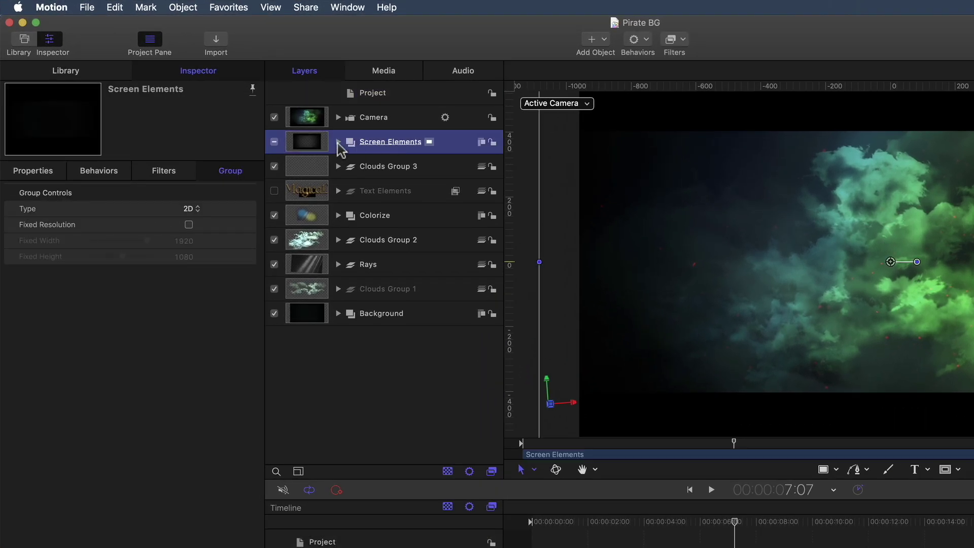
left_click(338, 142)
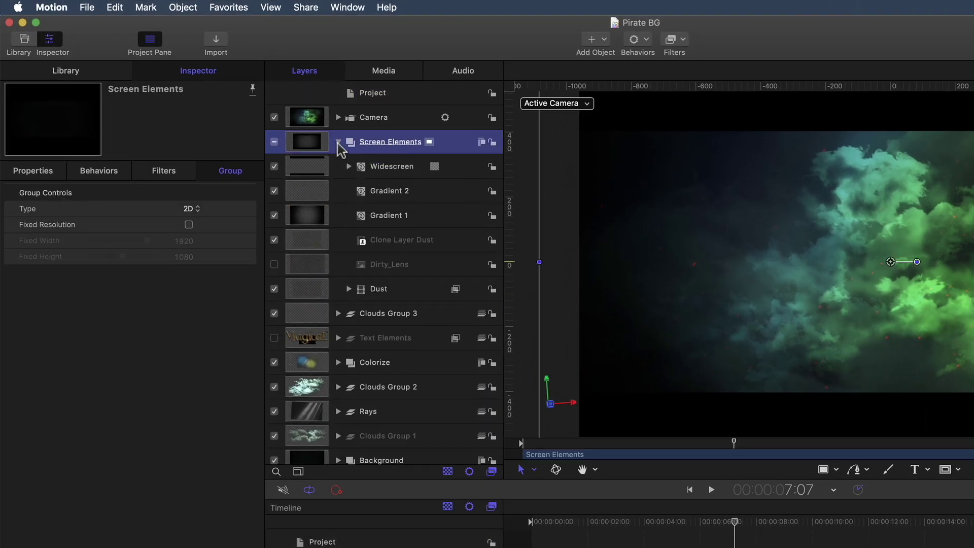
left_click(390, 171)
left_click(349, 167)
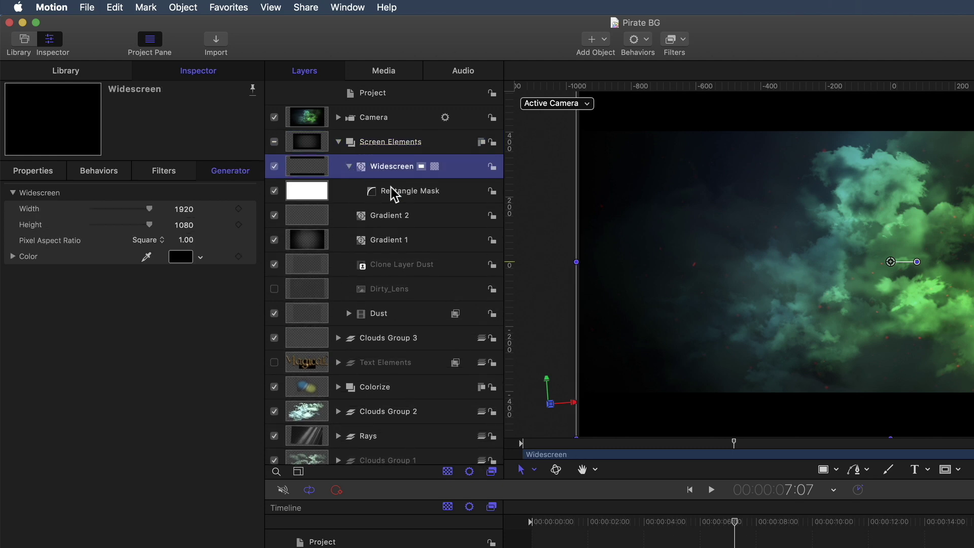
left_click(399, 192)
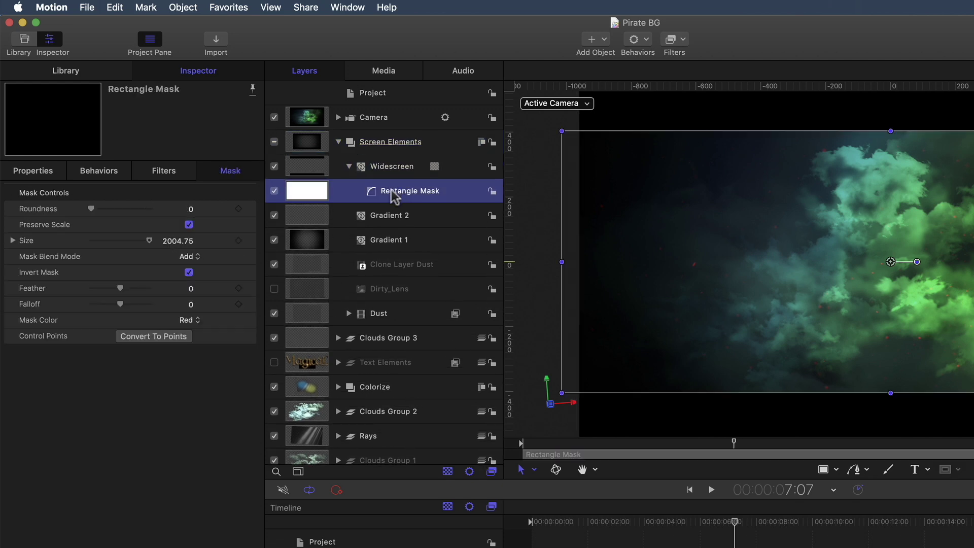
- Toggle the Rectangle Mask and Widescreen letterbox off and on to compare, leaving both on
left_click(275, 192)
left_click(274, 192)
left_click(275, 191)
left_click(275, 191)
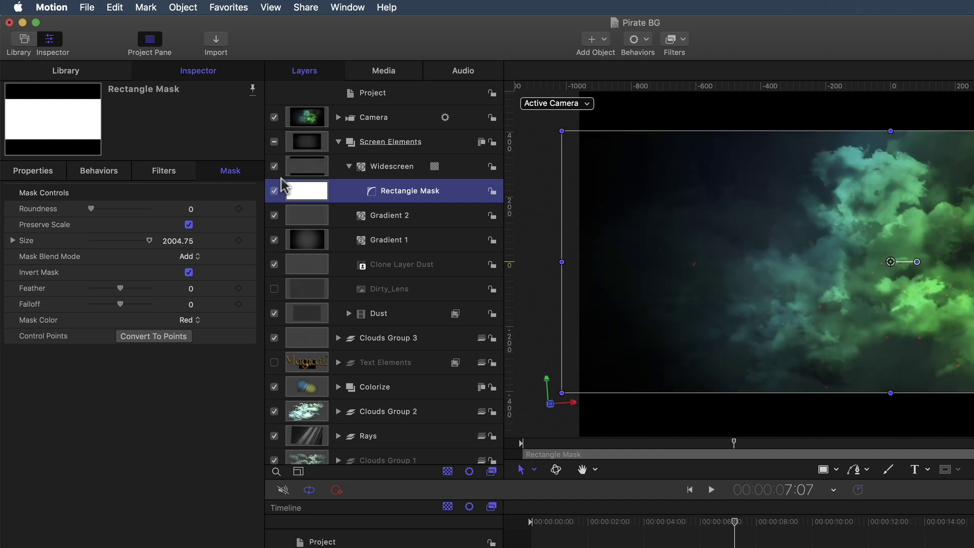
left_click(274, 167)
left_click(274, 167)
left_click(274, 167)
left_click(275, 167)
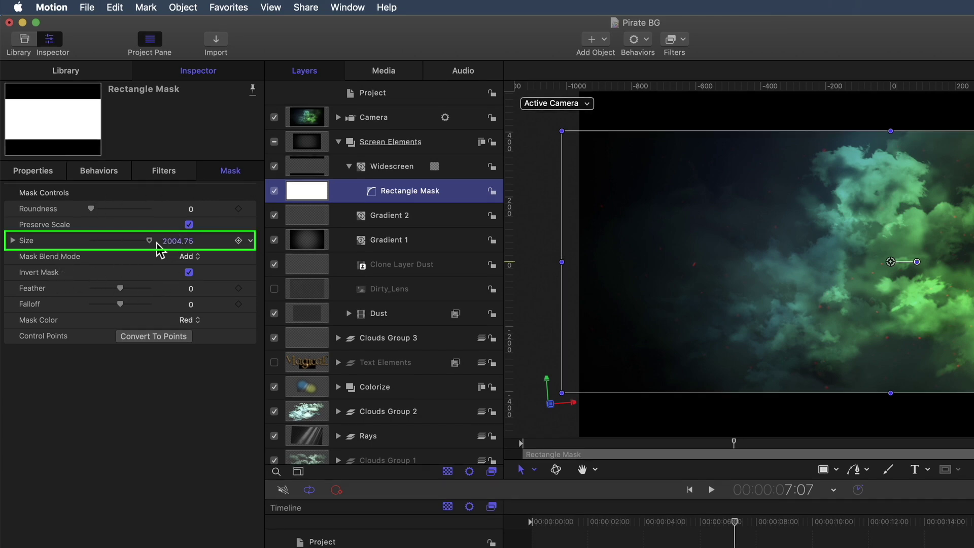
- Reset the Rectangle Mask size to 2004.75 and bring up its Add To Rig > Create New Rig option
mouse_move(175, 242)
left_mouse_down()
mouse_move(193, 242)
mouse_move(174, 242)
left_mouse_up()
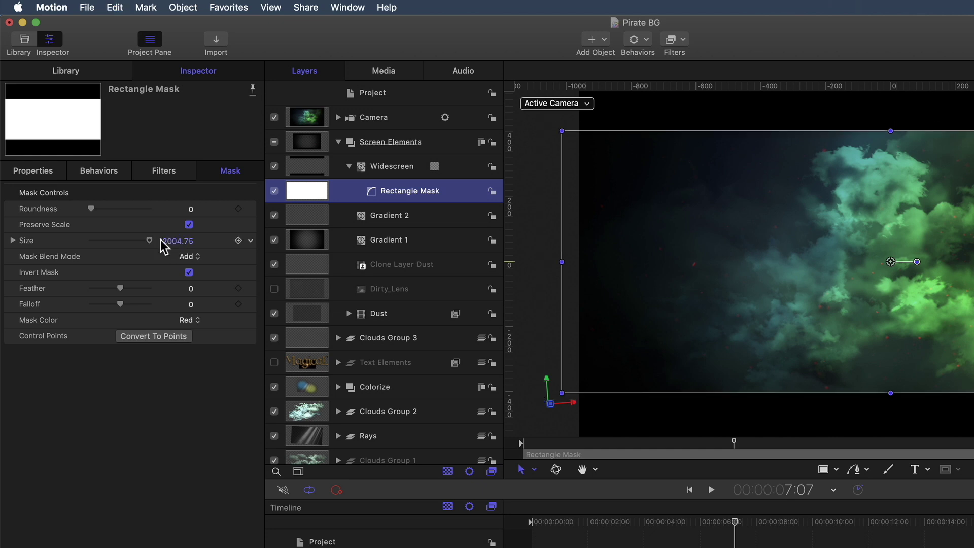
left_click(249, 241)
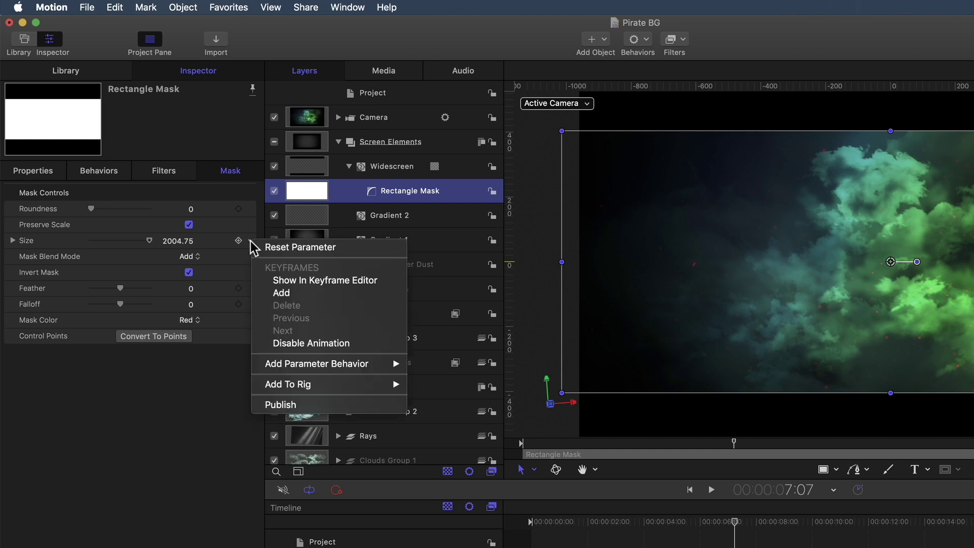
mouse_move(278, 388)
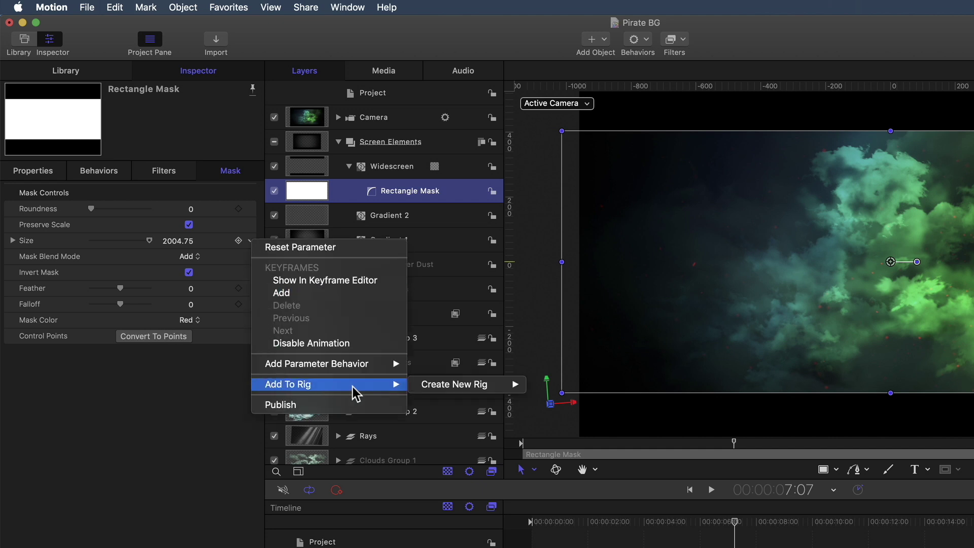
mouse_move(429, 390)
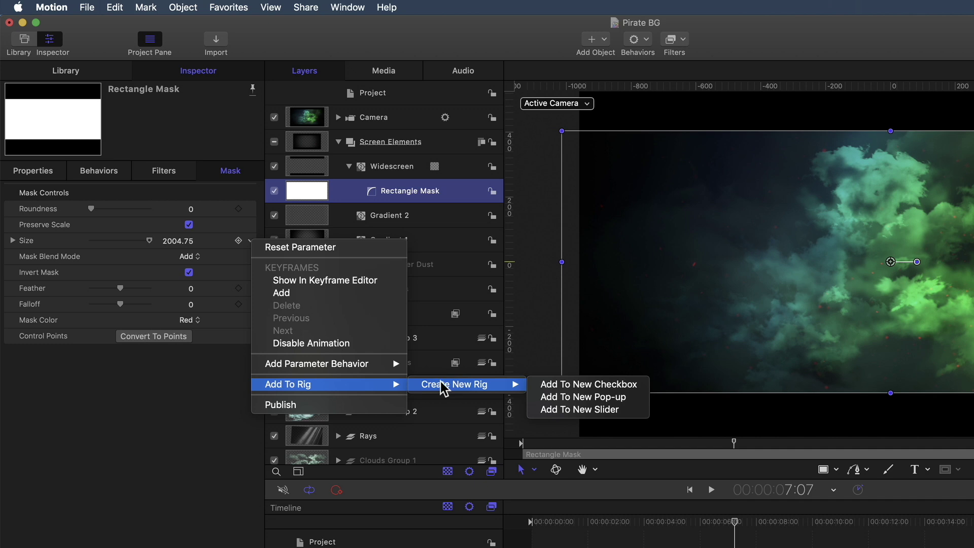
- Rig the mask size to a new checkbox whose unchecked state sets the Rectangle Mask to 2734.75
left_click(580, 385)
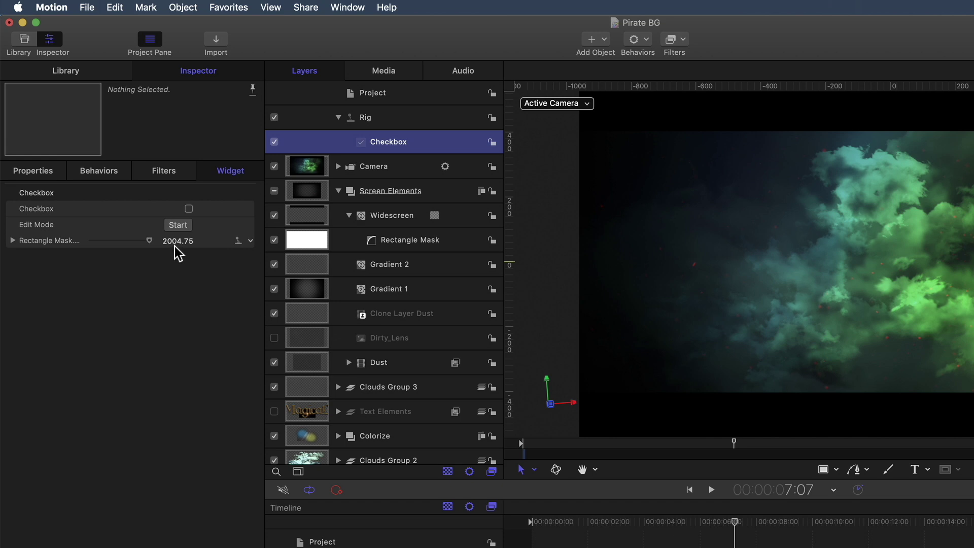
left_click(177, 225)
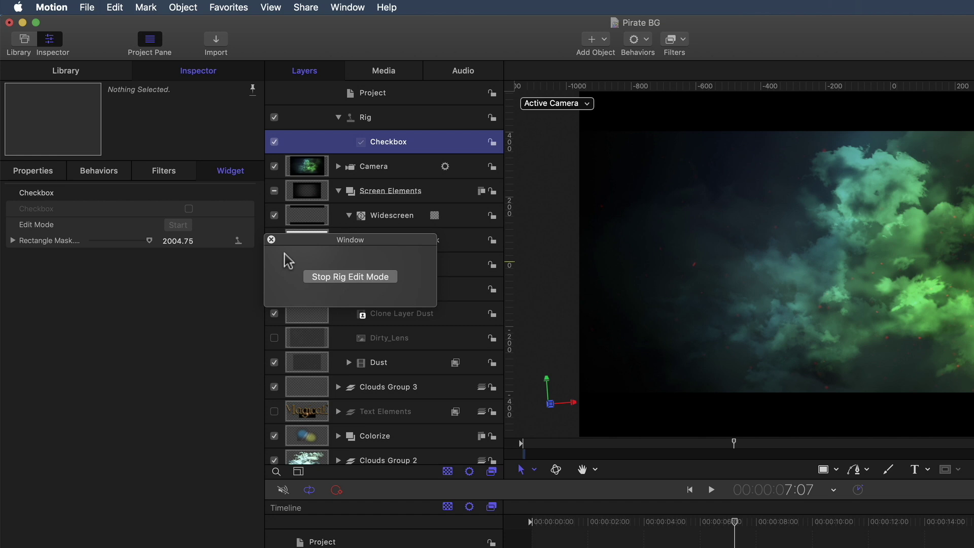
mouse_move(175, 244)
left_mouse_down()
mouse_move(224, 244)
mouse_move(185, 243)
mouse_move(179, 252)
left_mouse_up()
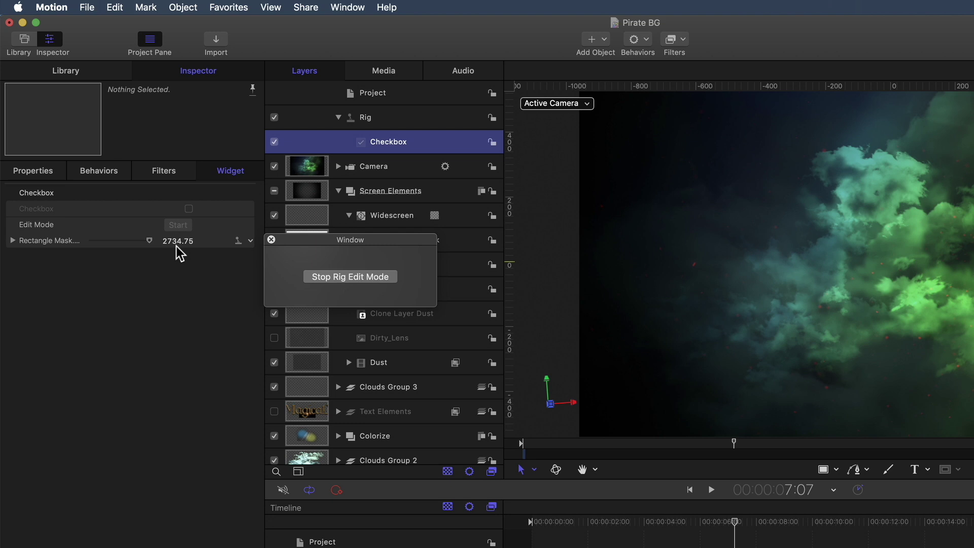
left_click(325, 278)
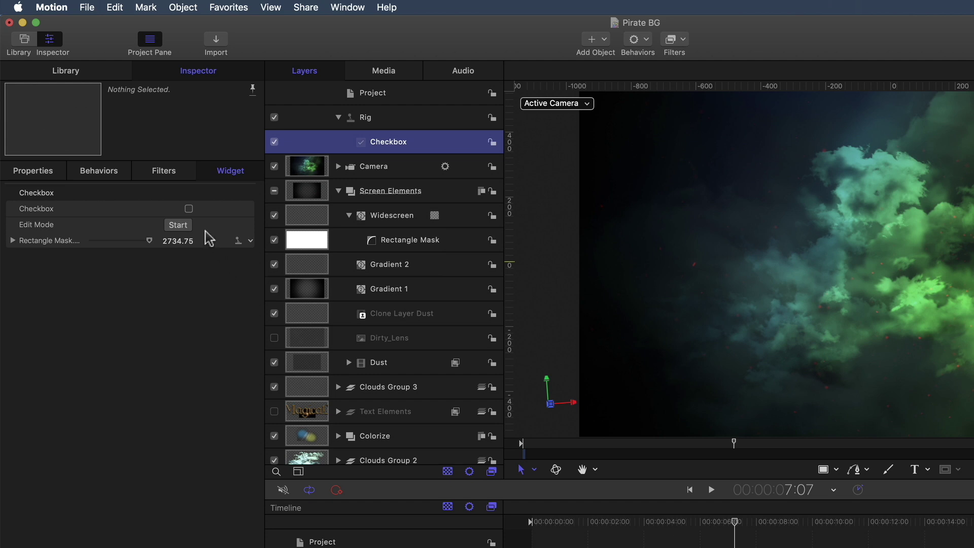
- Toggle the rig checkbox to confirm the letterbox bars appear and vanish, leaving it checked
left_click(189, 209)
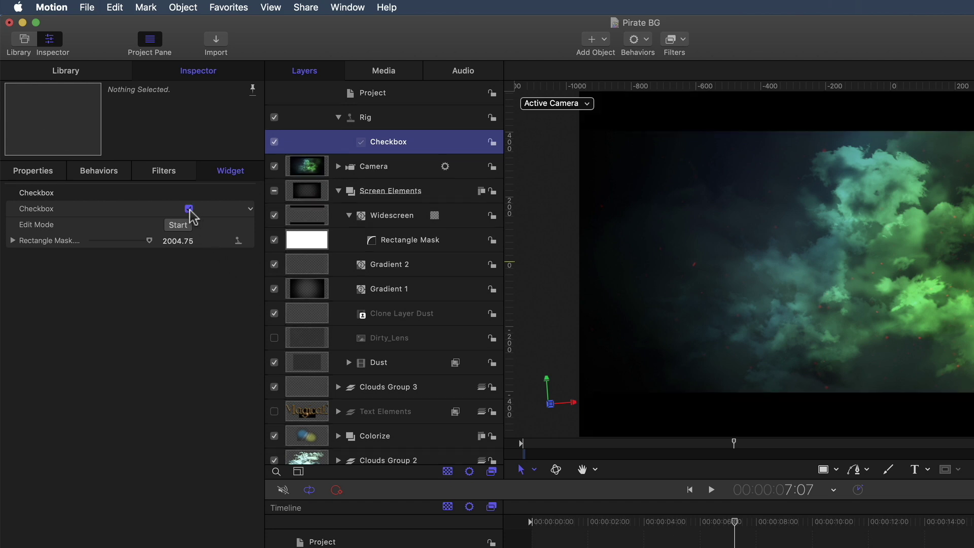
left_click(189, 209)
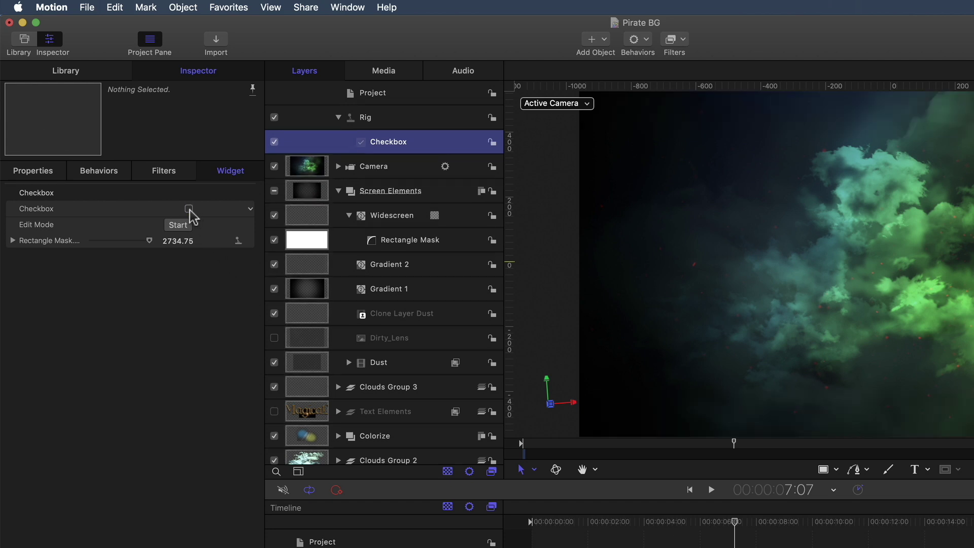
left_click(189, 209)
left_click(189, 209)
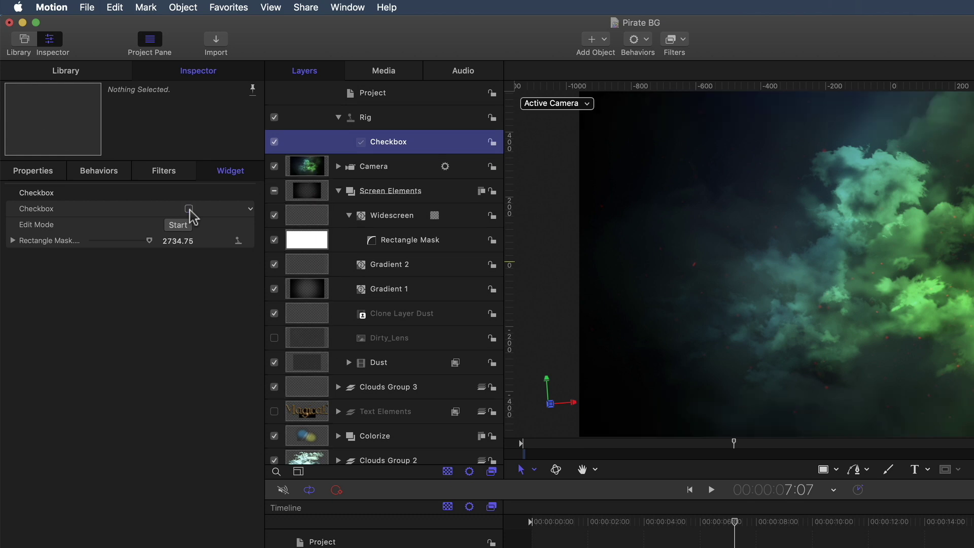
left_click(189, 208)
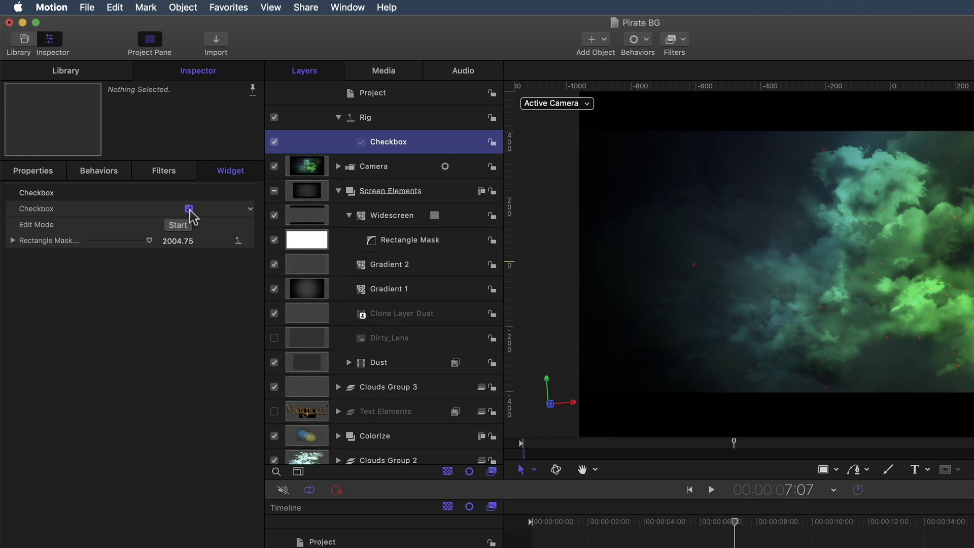
- Rename the Checkbox widget layer to 'Widescreen Matte'
double_click(389, 140)
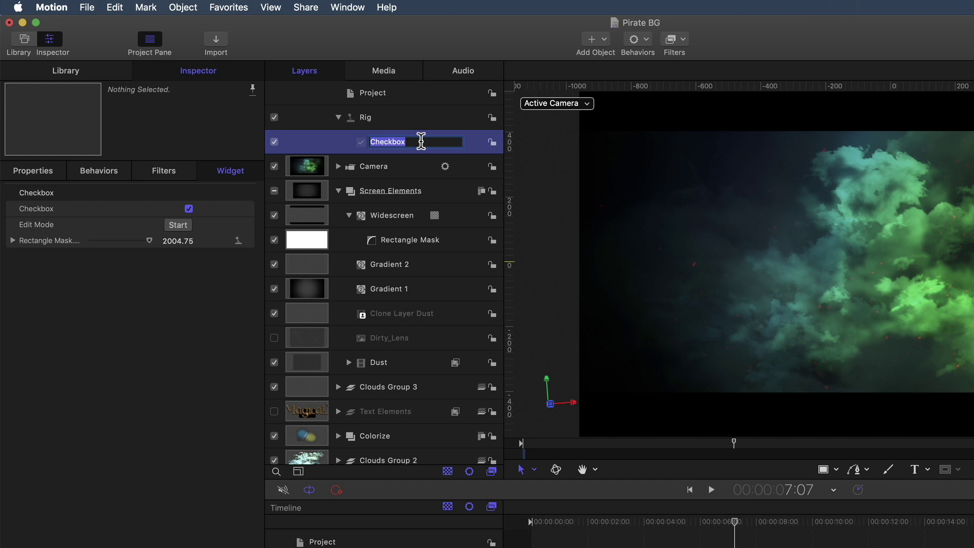
type("Widescreen Matte")
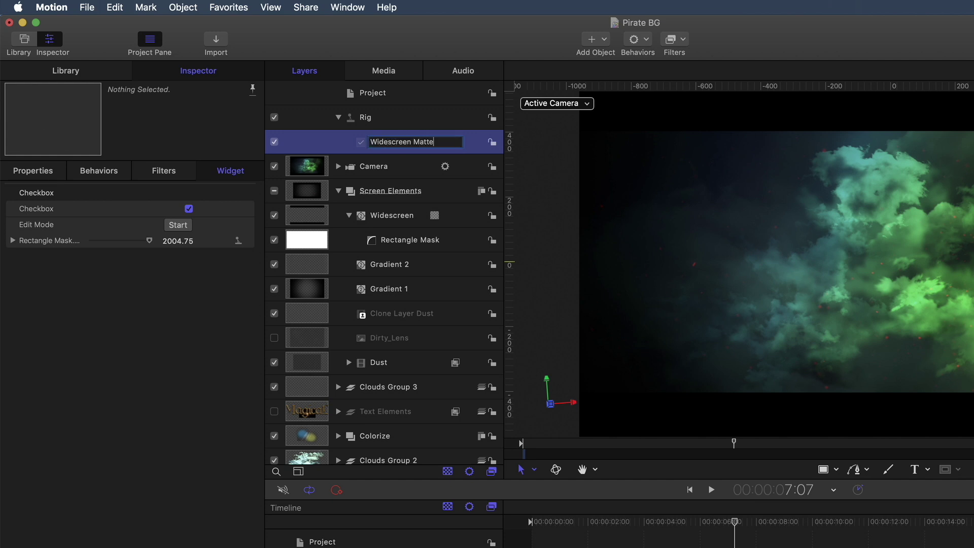
key("Return")
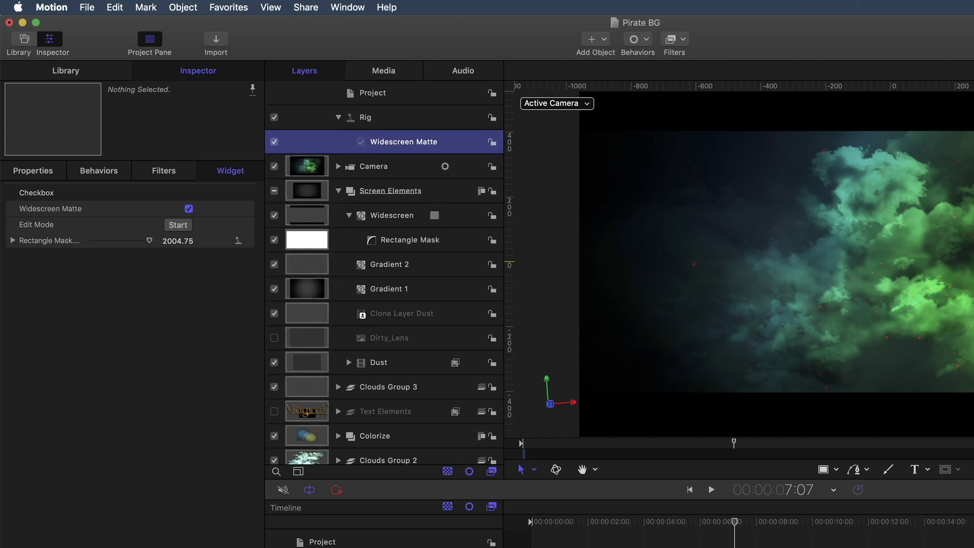
- Publish the Widescreen Matte checkbox and view it in the project's published parameters
mouse_move(174, 192)
left_click(251, 193)
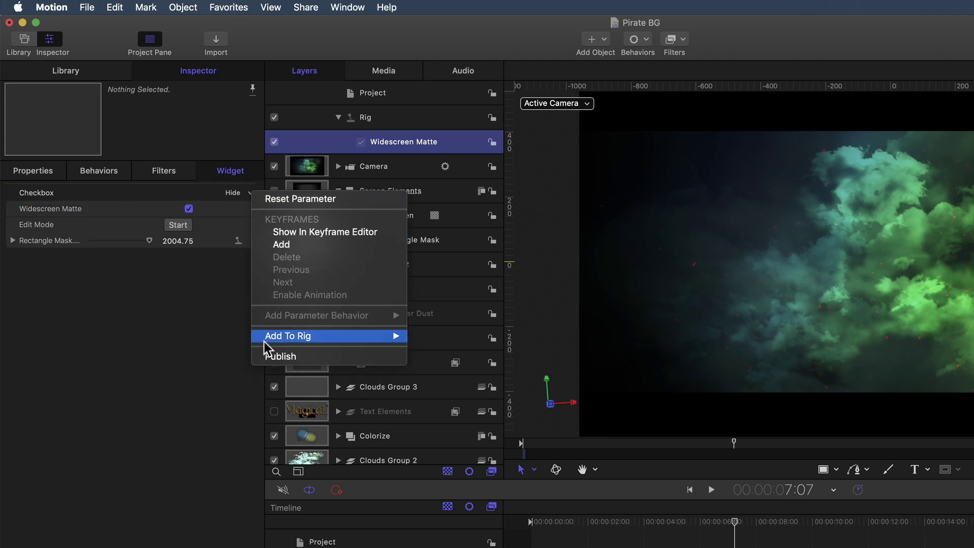
left_click(276, 357)
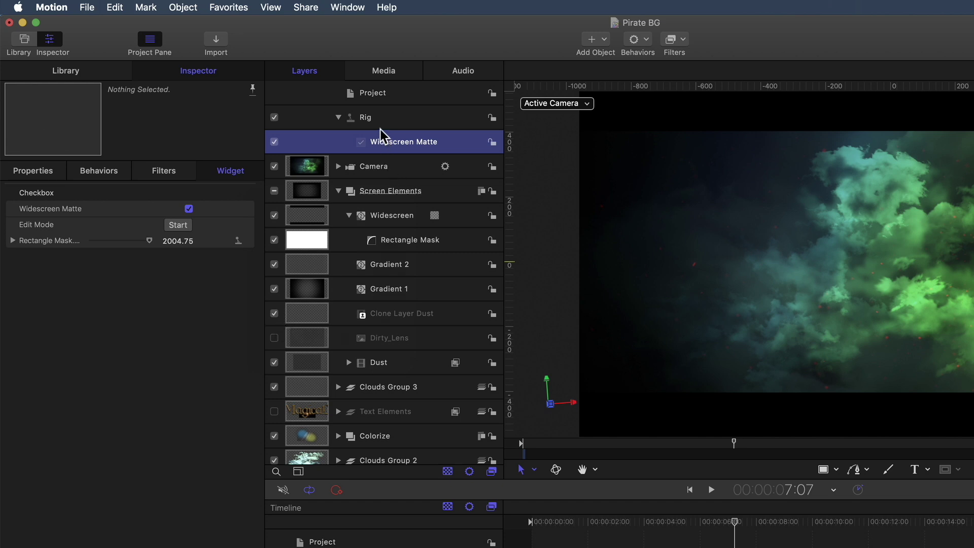
left_click(378, 96)
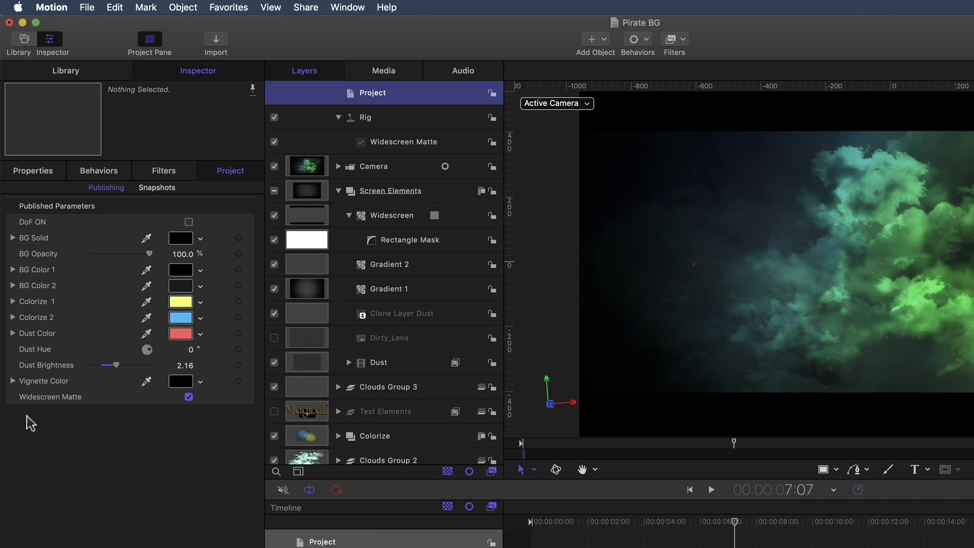
- Toggle the published Widescreen Matte off and back on, then save the Motion project
left_click(189, 396)
left_click(189, 396)
left_click(95, 10)
left_click(101, 95)
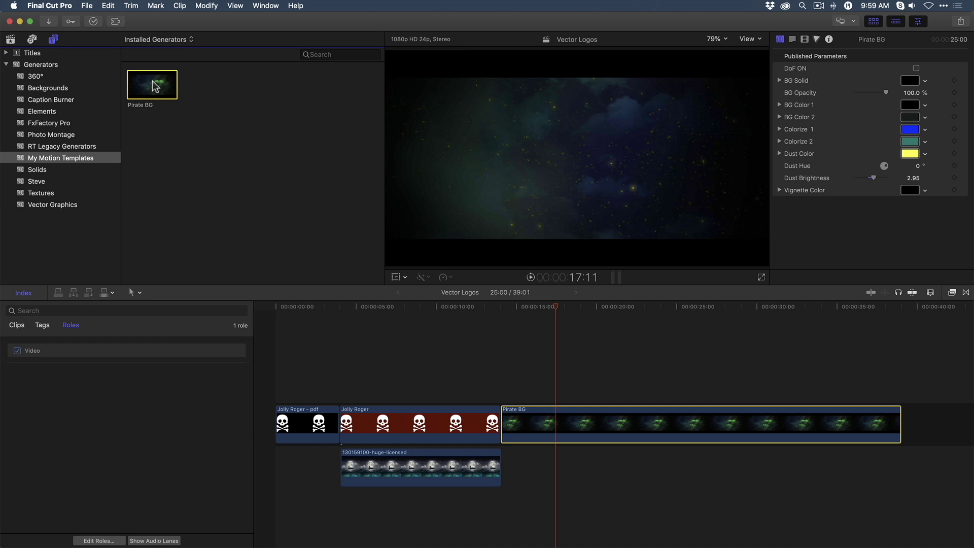
- Replace the timeline Pirate BG clip with the updated generator and select it
left_click_drag(163, 96, 541, 423)
left_click(560, 425)
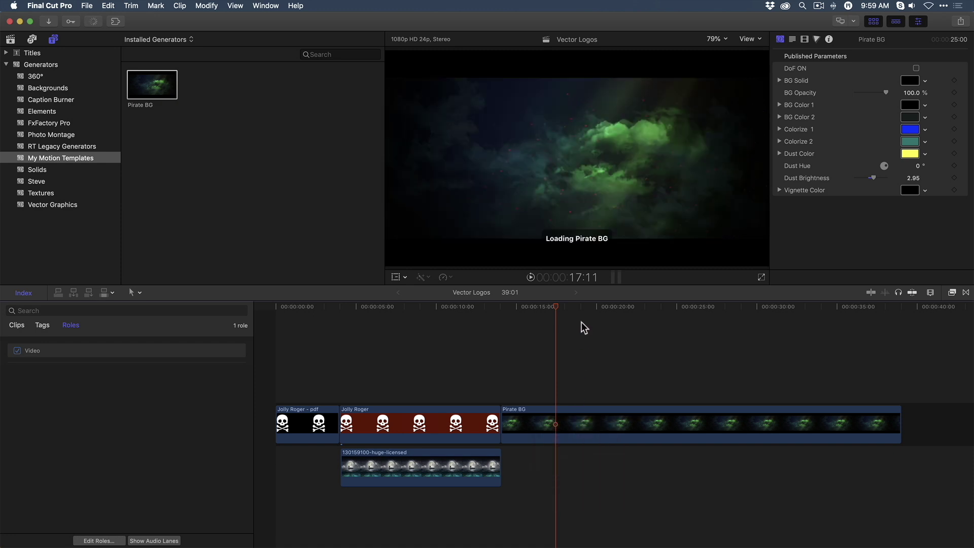
left_click(587, 415)
- Toggle Widescreen Matte repeatedly to compare, finishing with the letterbox bars on
left_click(916, 202)
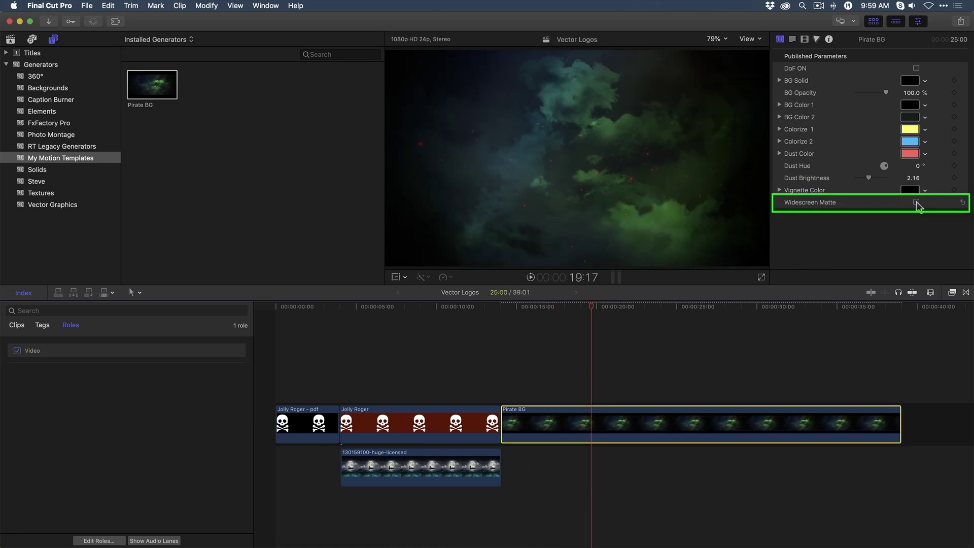
left_click(916, 202)
left_click(916, 202)
left_click(917, 202)
left_click(916, 202)
left_click(916, 202)
left_click(916, 202)
left_click(916, 202)
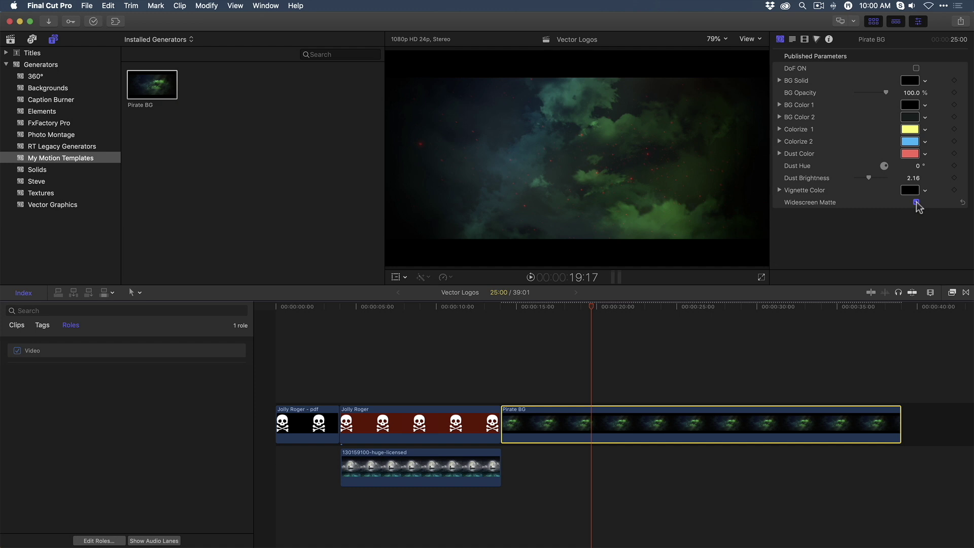
- Replay the Pirate BG background and park the playhead around 20 seconds
left_click(514, 345)
key("space")
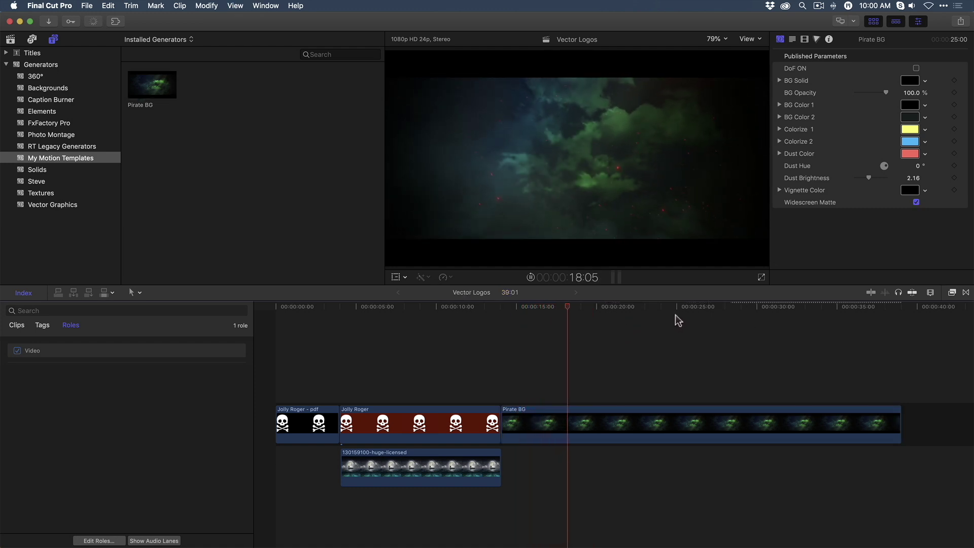
key("space")
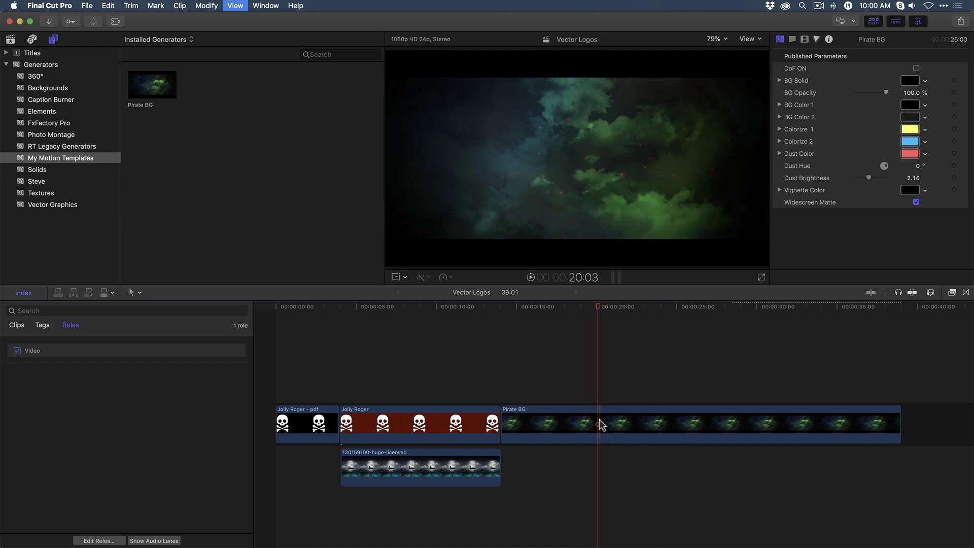
left_click(601, 424)
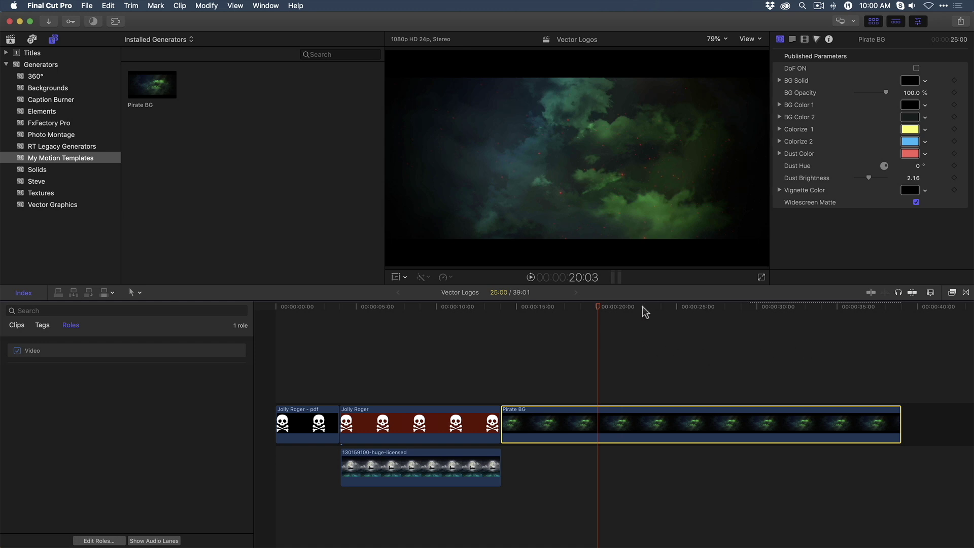
left_click(588, 328)
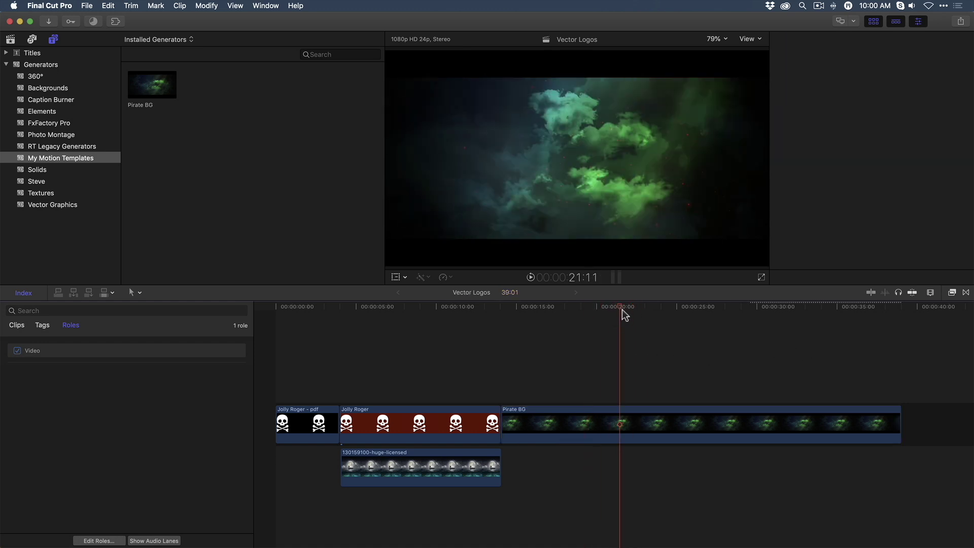
left_click(588, 319)
left_click(598, 327)
- Wrap the Pirate BG clip into a compound clip named 'Pirate BG CC'
left_click(570, 421)
key("alt+g")
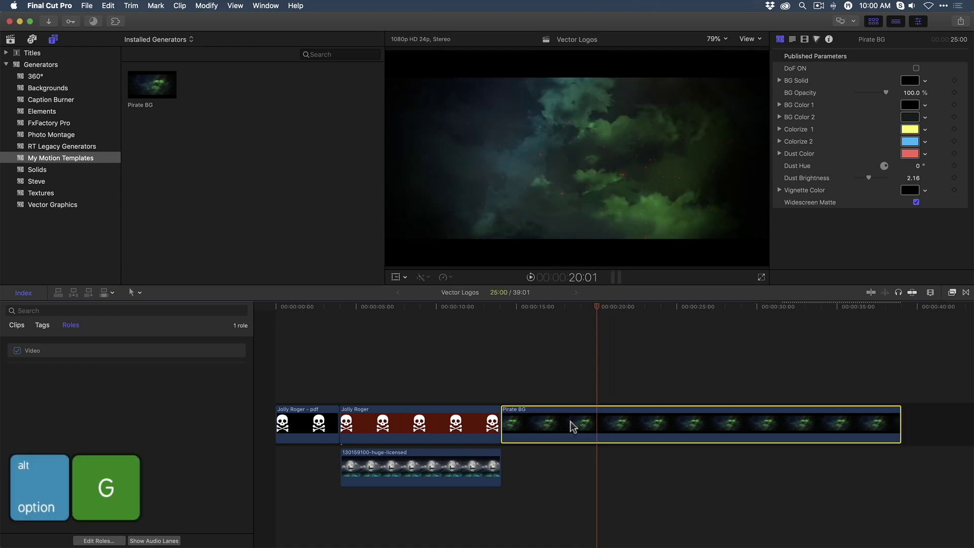
type("Pirate BG CC")
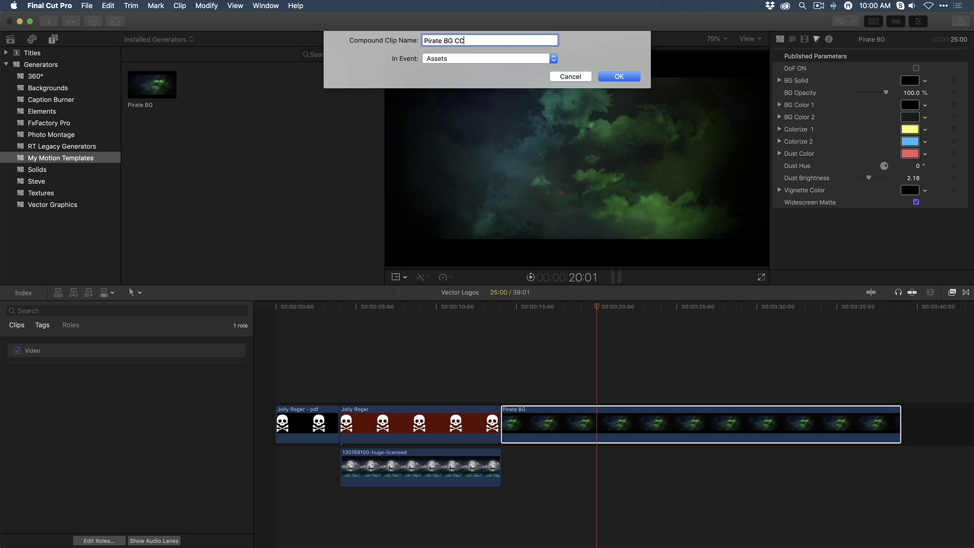
key("Return")
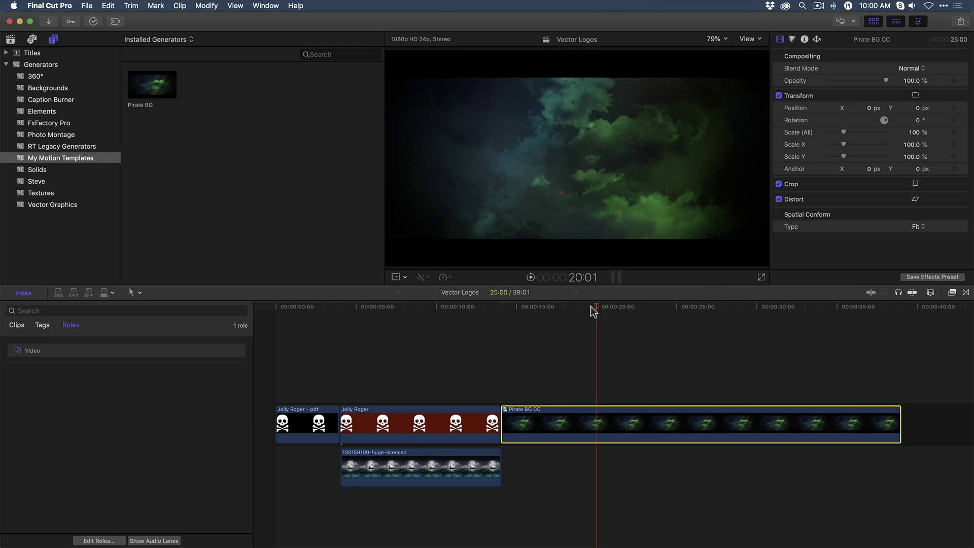
mouse_move(590, 306)
left_mouse_down()
mouse_move(537, 314)
mouse_move(589, 314)
left_mouse_up()
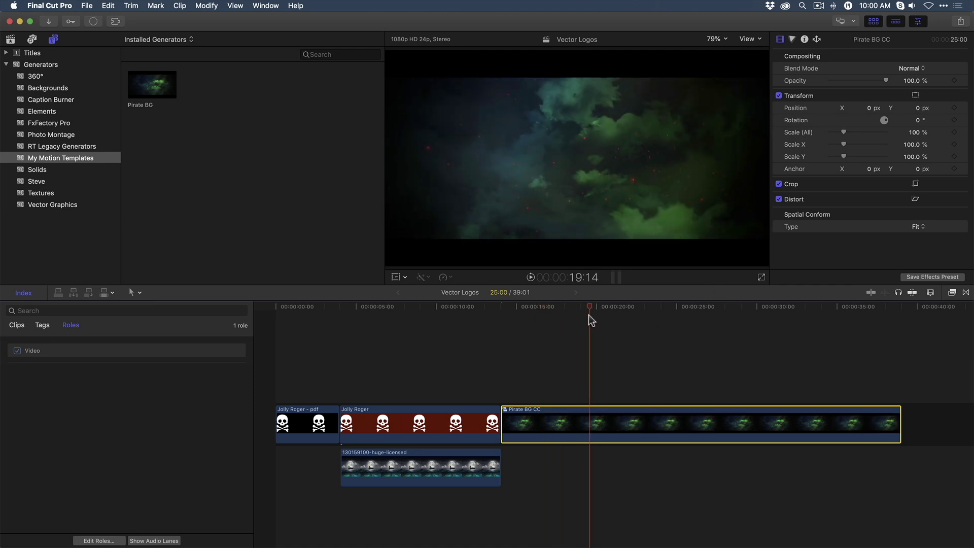
key("super+r")
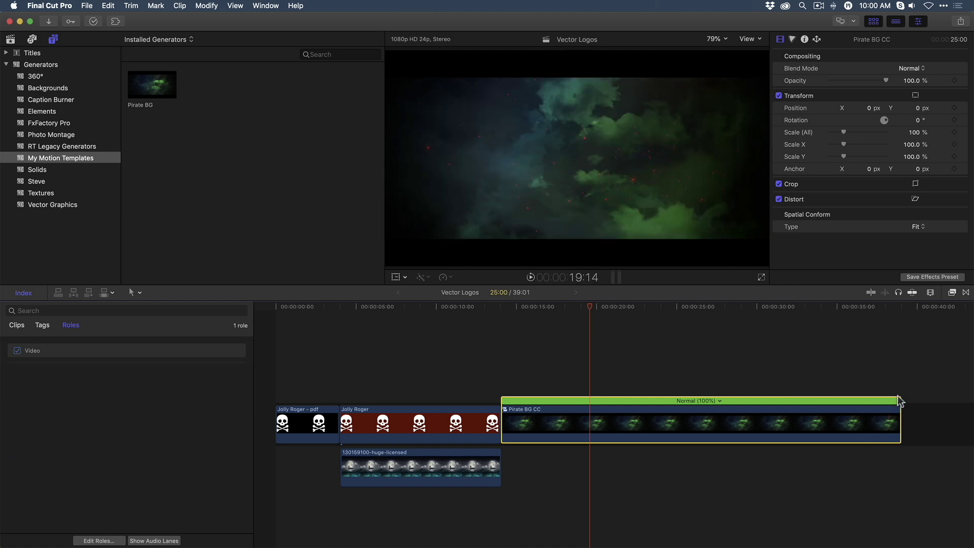
left_click_drag(900, 404, 697, 401)
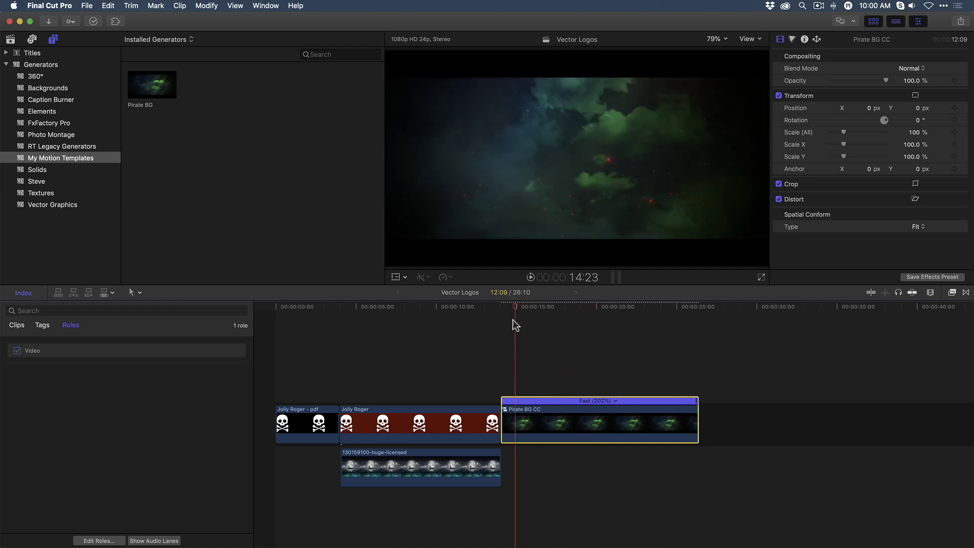
key("space")
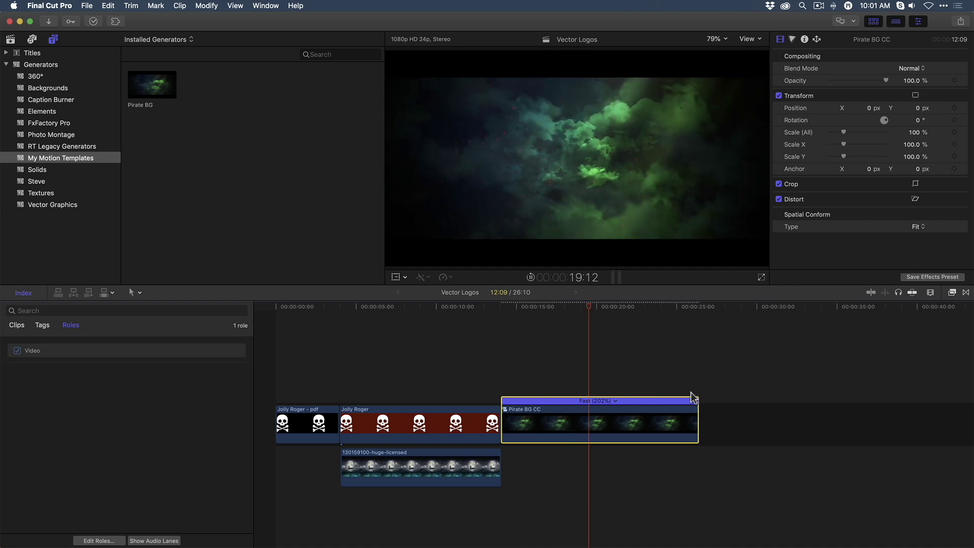
key("space")
mouse_move(697, 402)
left_mouse_down()
mouse_move(811, 419)
mouse_move(963, 404)
mouse_move(707, 413)
left_mouse_up()
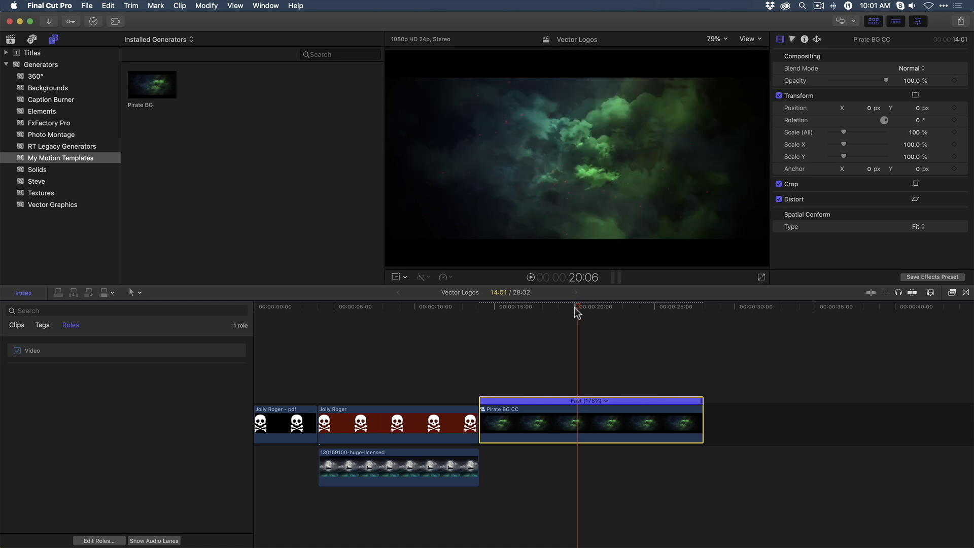
key("space")
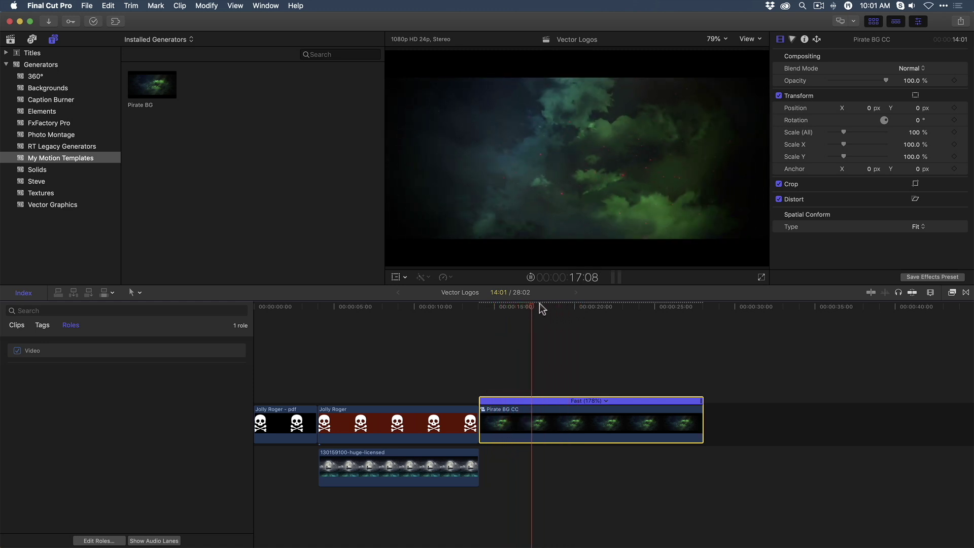
key("space")
left_click(600, 307)
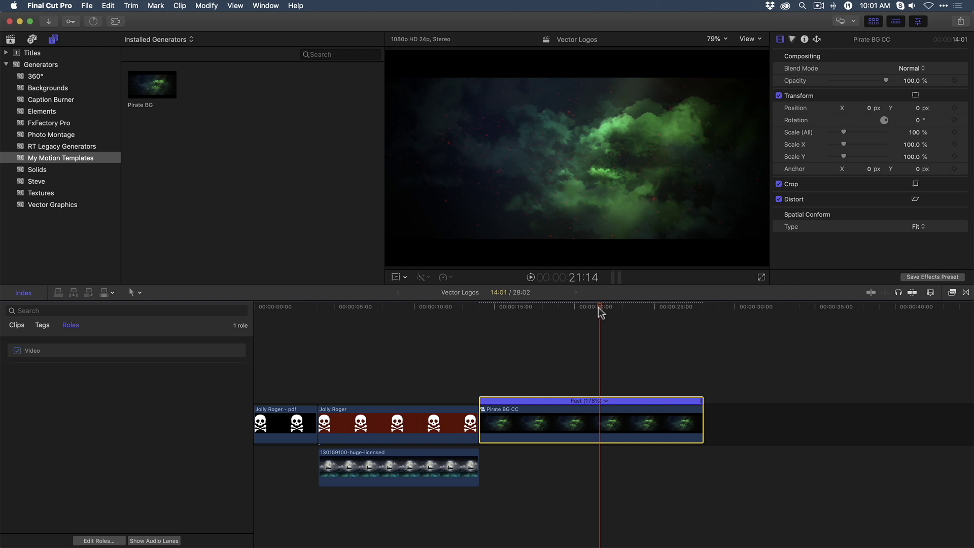
- Inside Pirate BG CC, add a Basic Title lengthened to about 15 seconds
left_click_drag(598, 306, 528, 307)
double_click(546, 421)
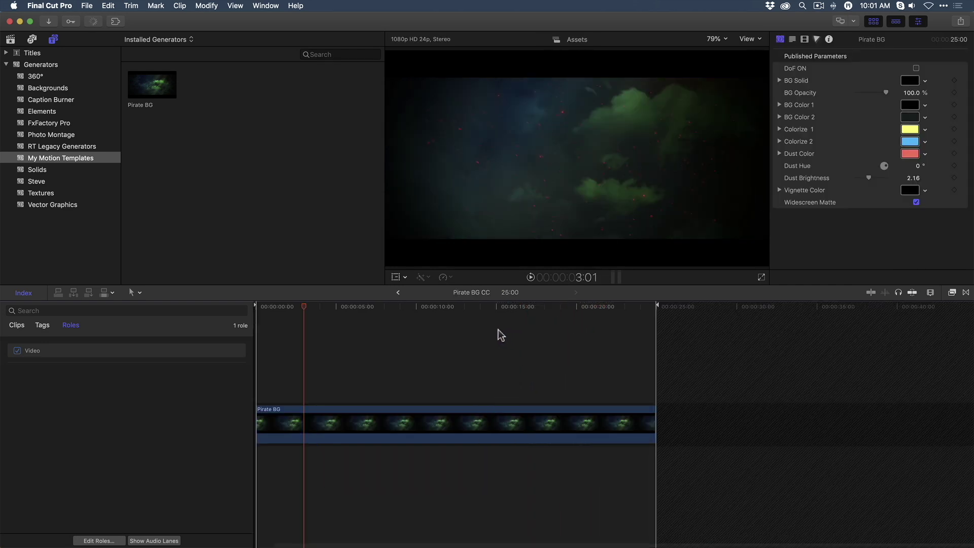
left_click_drag(496, 308, 324, 344)
key("ctrl+t")
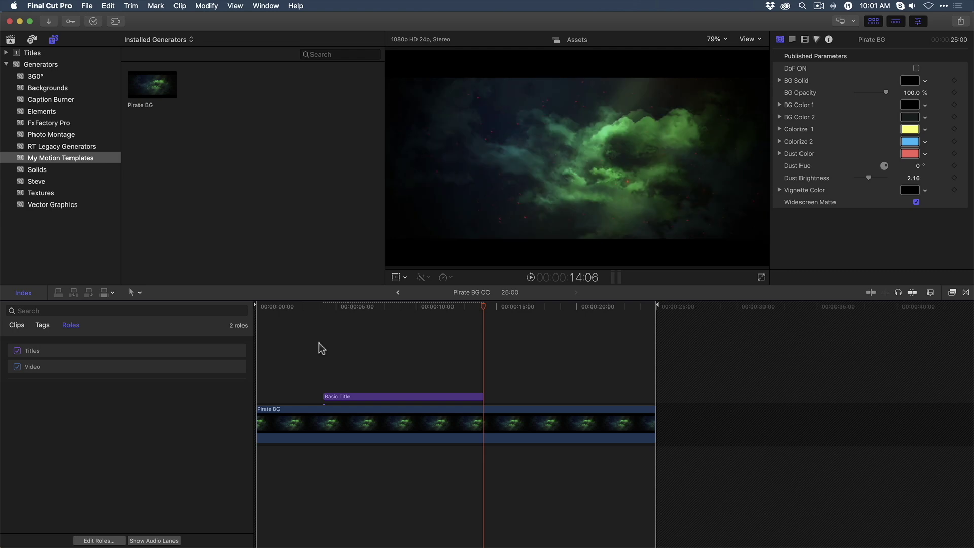
left_click_drag(482, 397, 562, 398)
left_click(463, 312)
left_click(455, 396)
- Change the title text to 'PIRATES' in the Pirate font
double_click(573, 157)
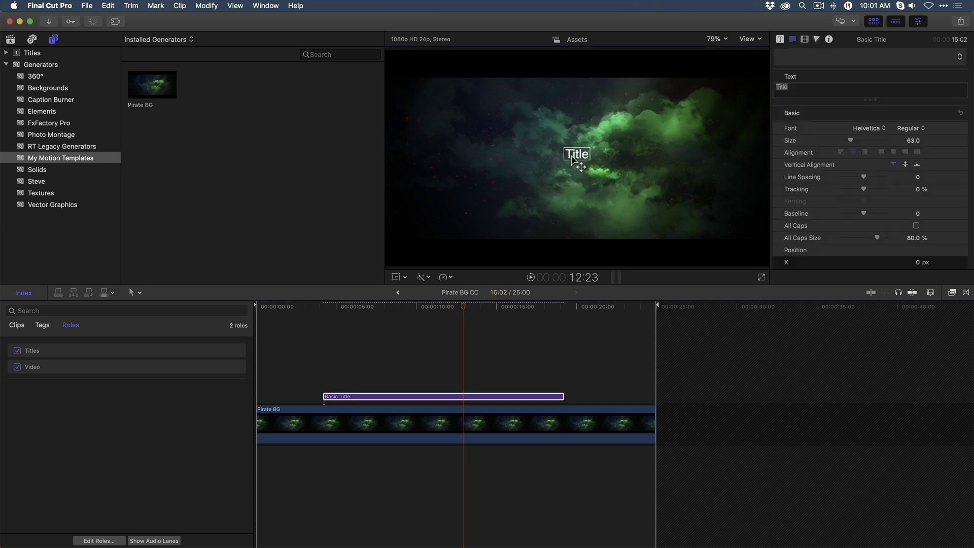
type("PIRATES")
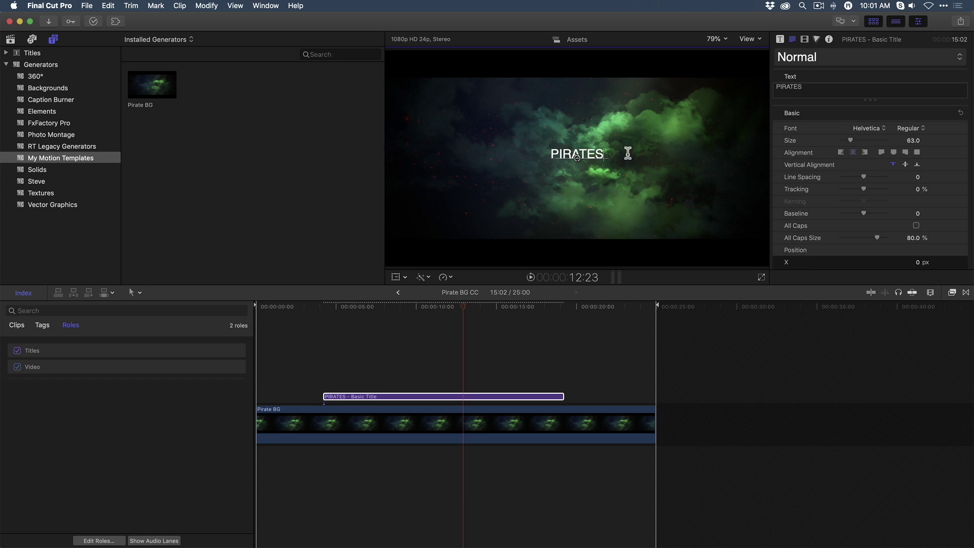
left_click(869, 128)
scroll(787, 244, "down", 15)
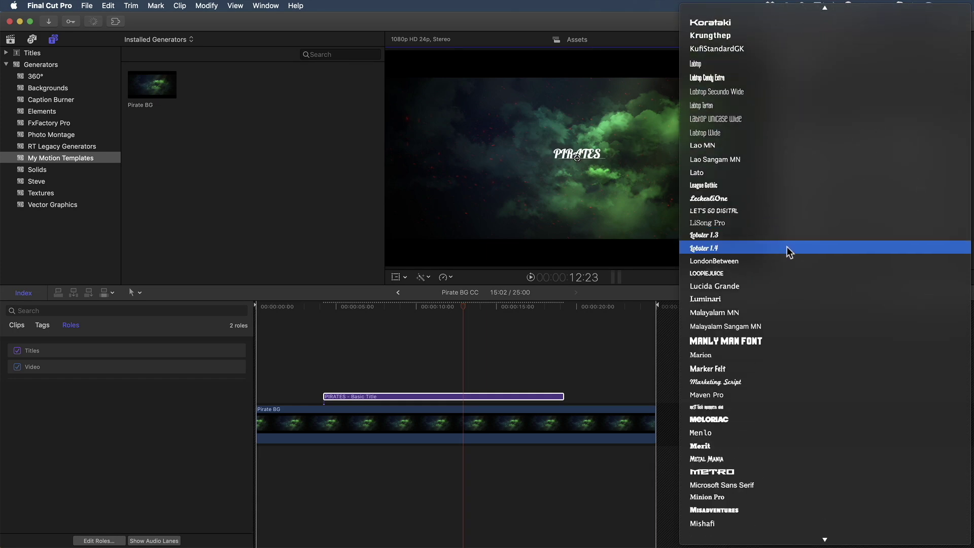
scroll(787, 246, "down", 10)
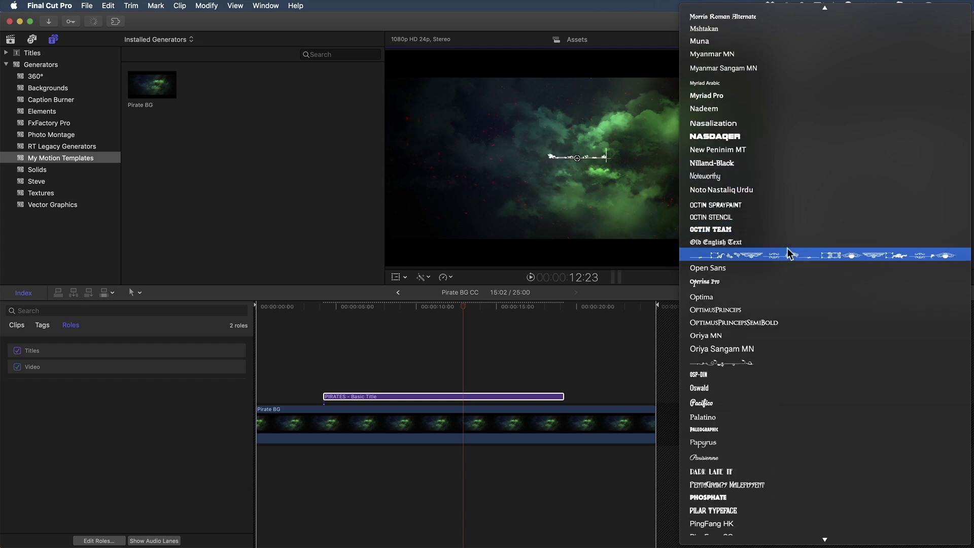
scroll(787, 248, "down", 3)
left_click(726, 456)
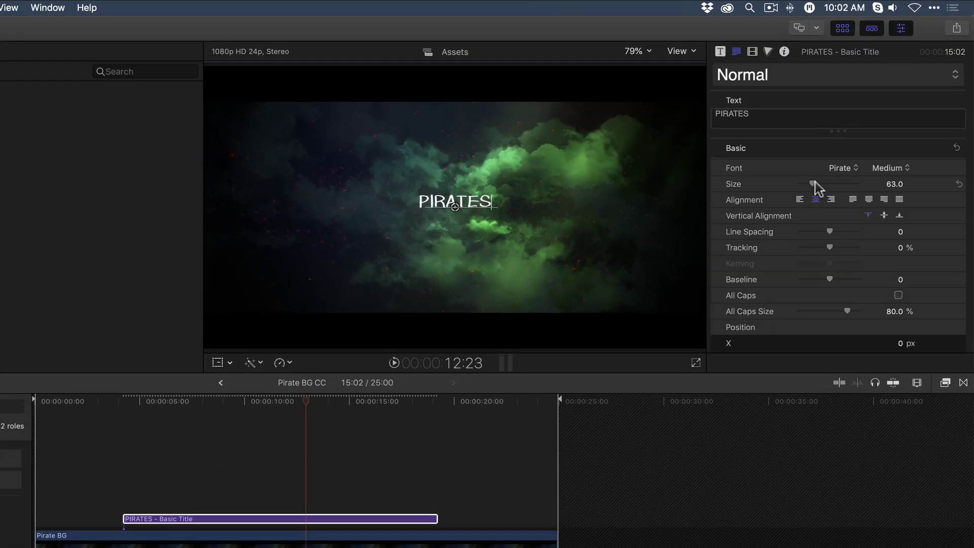
- Enlarge the title to size 193 and make it 3D text with the Old Planks wood material
left_click_drag(825, 169, 842, 184)
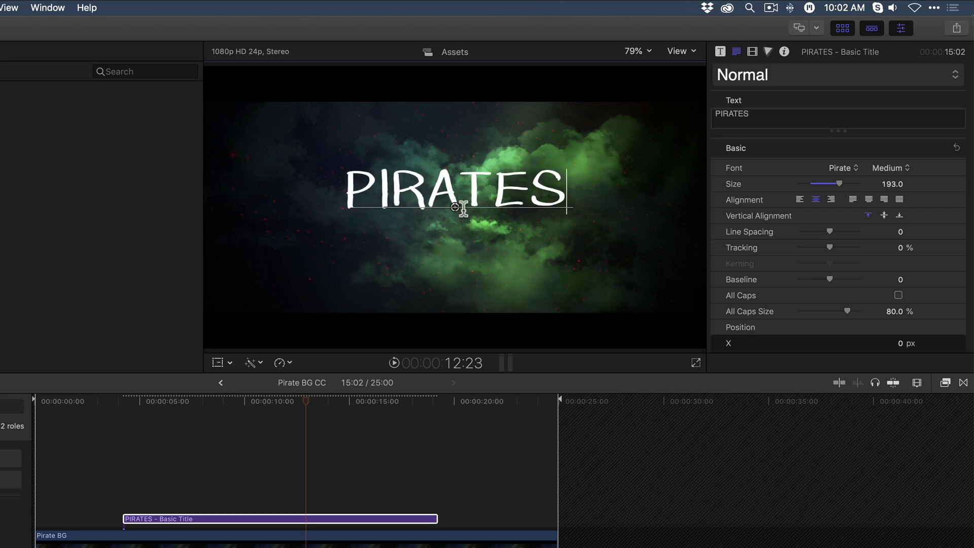
scroll(900, 200, "down", 10)
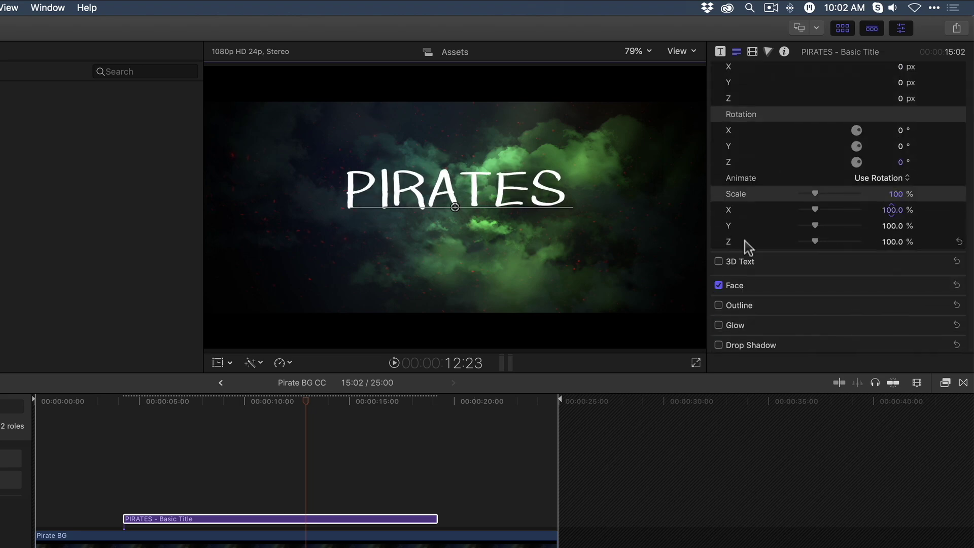
left_click(719, 260)
scroll(863, 282, "down", 5)
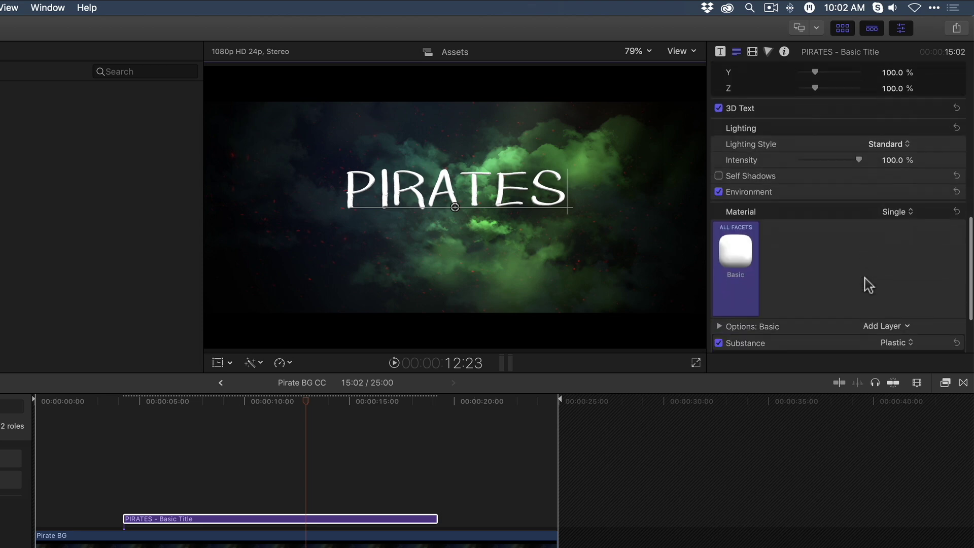
left_click(737, 252)
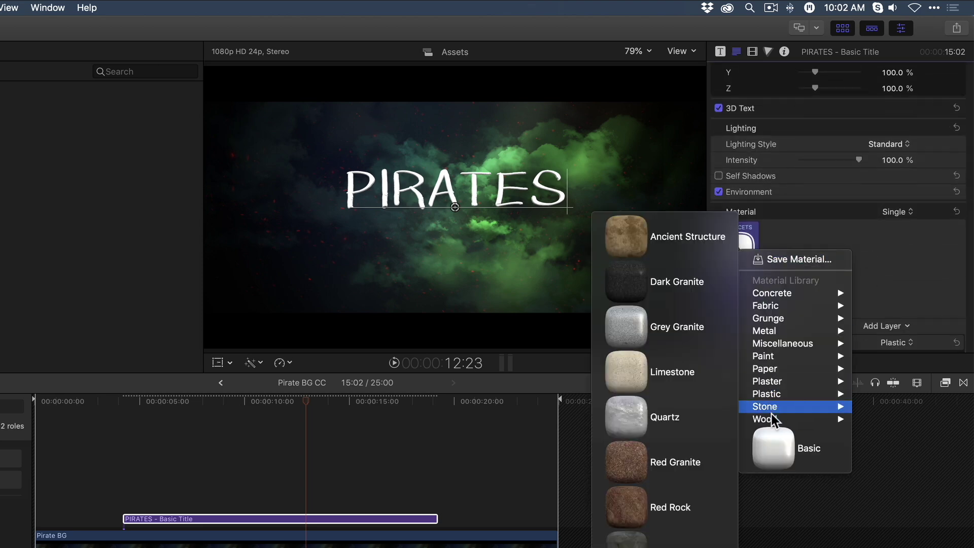
mouse_move(764, 419)
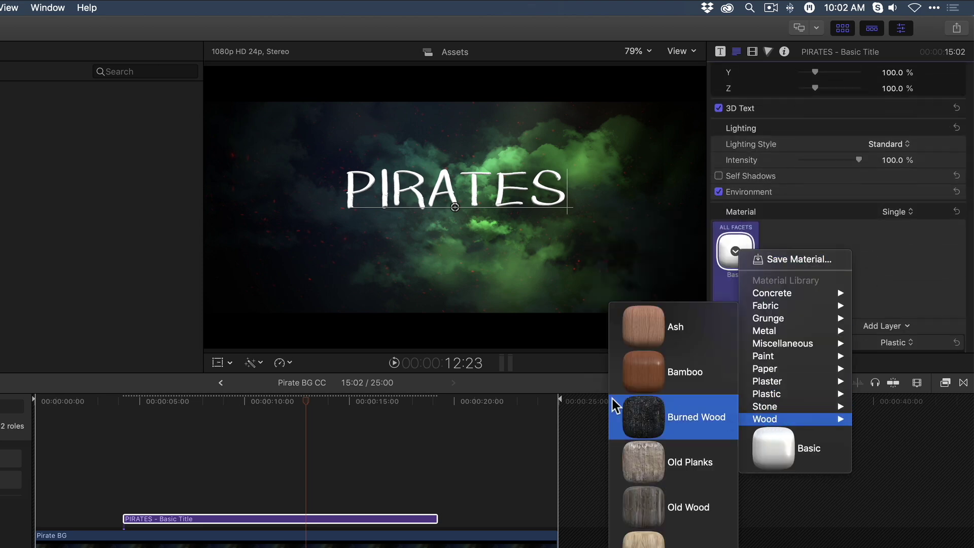
left_click(652, 464)
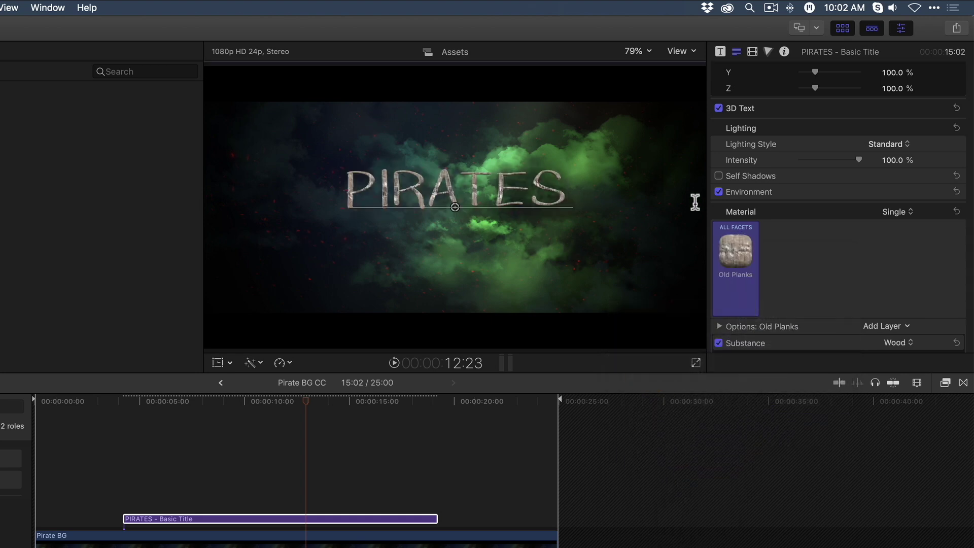
- Replace the A in PIRATES with a space so it reads 'PIR TES'
scroll(787, 256, "up", 15)
left_click(734, 113)
key("BackSpace")
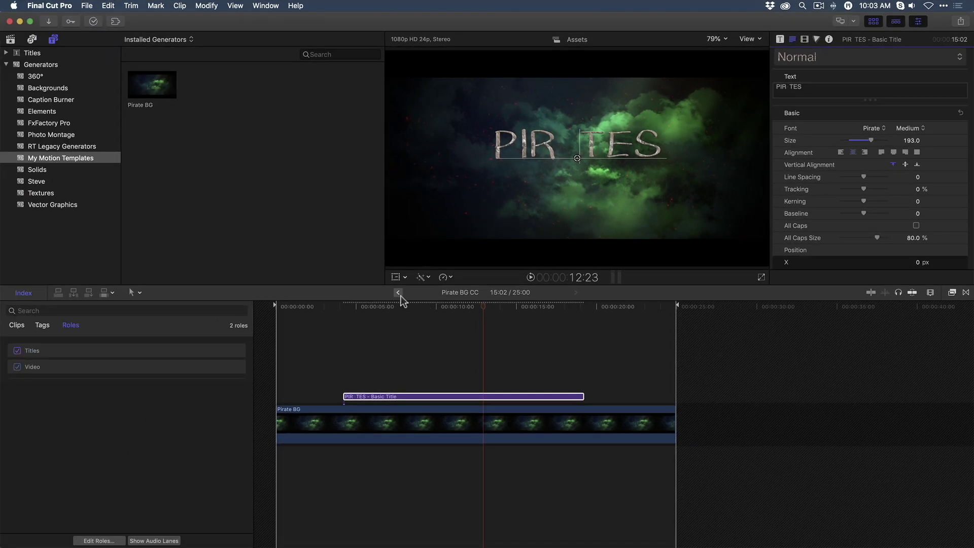
- Copy the Jolly Roger clip from the Vector Logos project timeline
left_click(398, 293)
left_click(435, 307)
left_click(432, 429)
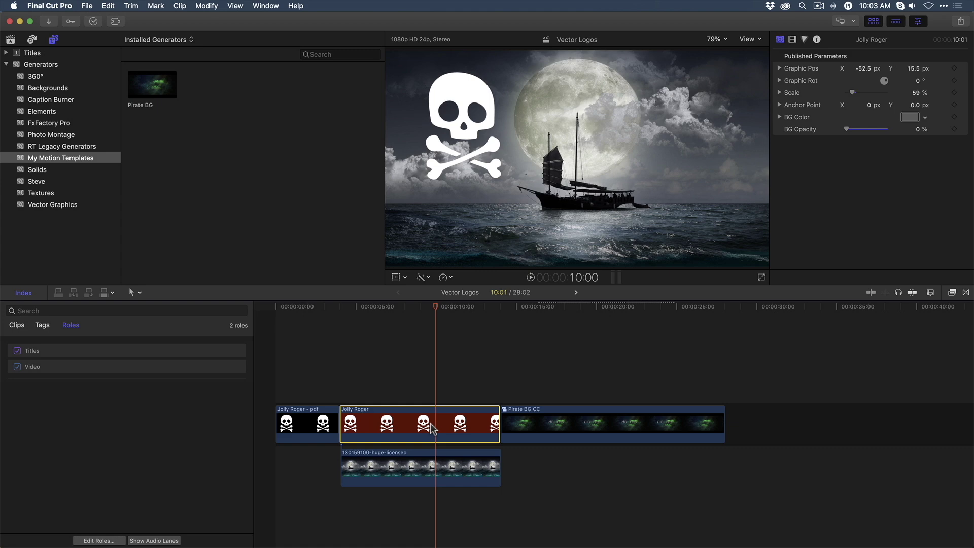
- Paste Jolly Roger above the title in Pirate BG CC, match its length, and scale it to 21%
double_click(556, 424)
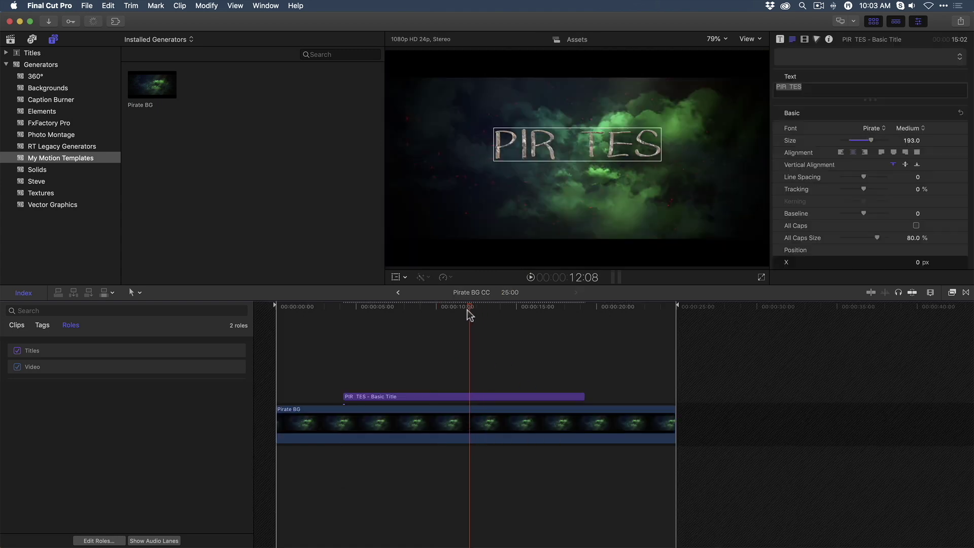
left_click(343, 366)
left_click(108, 6)
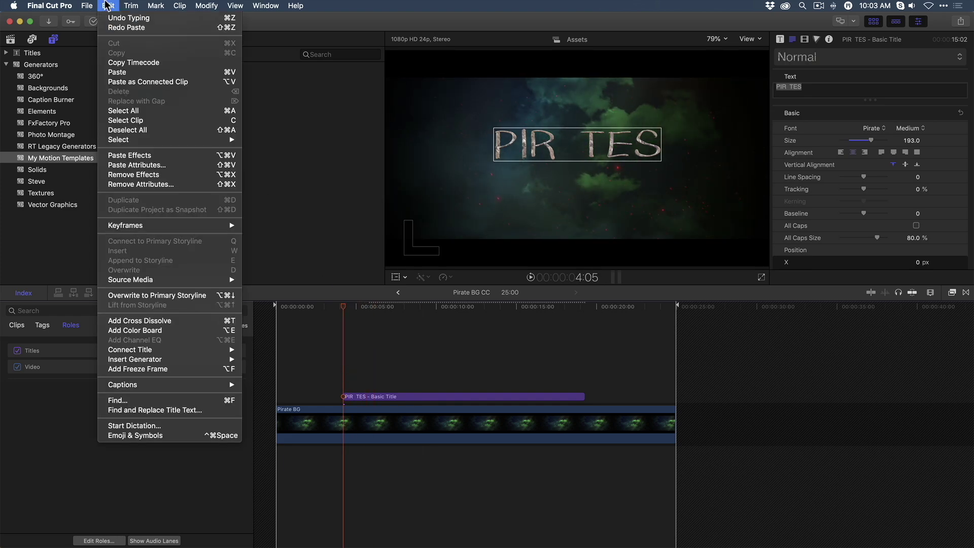
left_click(148, 82)
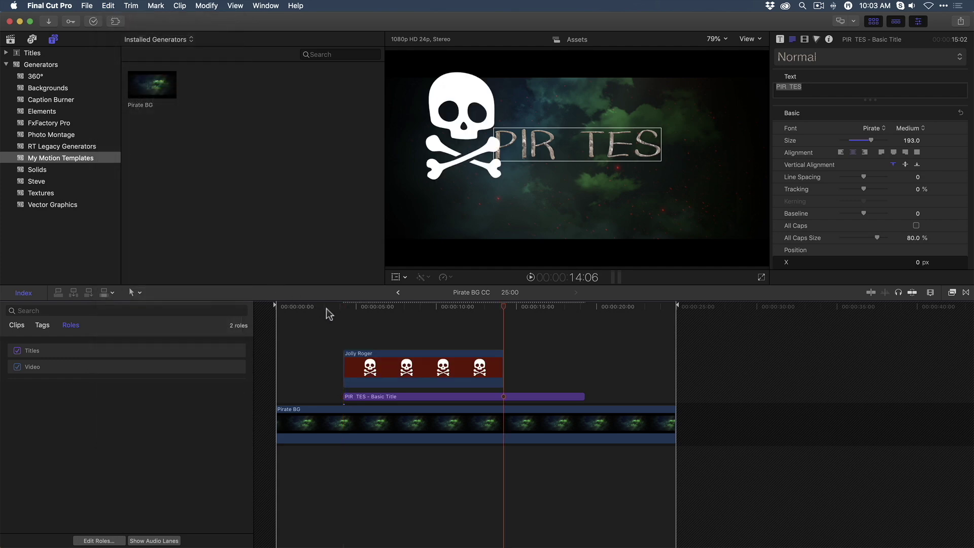
left_click_drag(503, 373, 583, 373)
left_click(480, 368)
left_click_drag(853, 93, 867, 71)
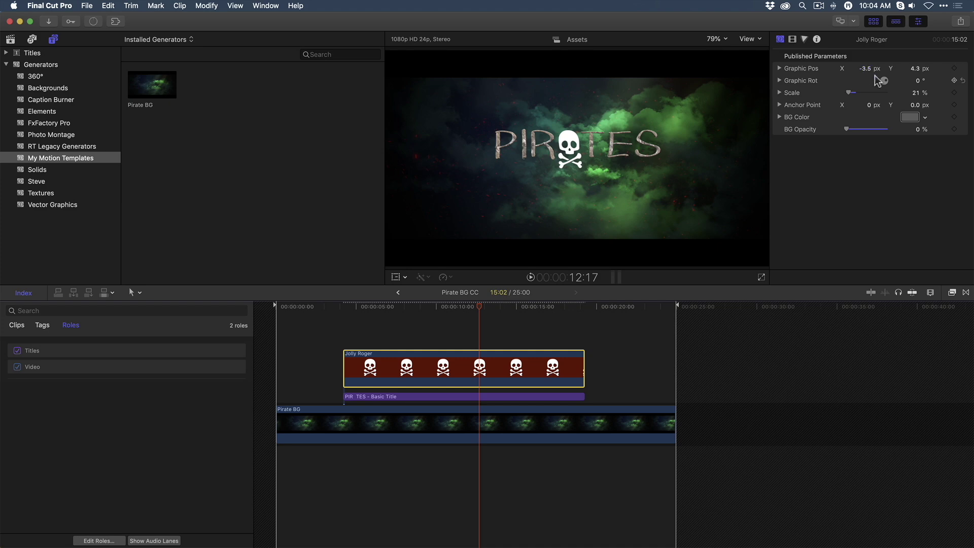
- Search the Effects browser for 'comic' and apply Comic Basic to the Jolly Roger clip
left_click(953, 293)
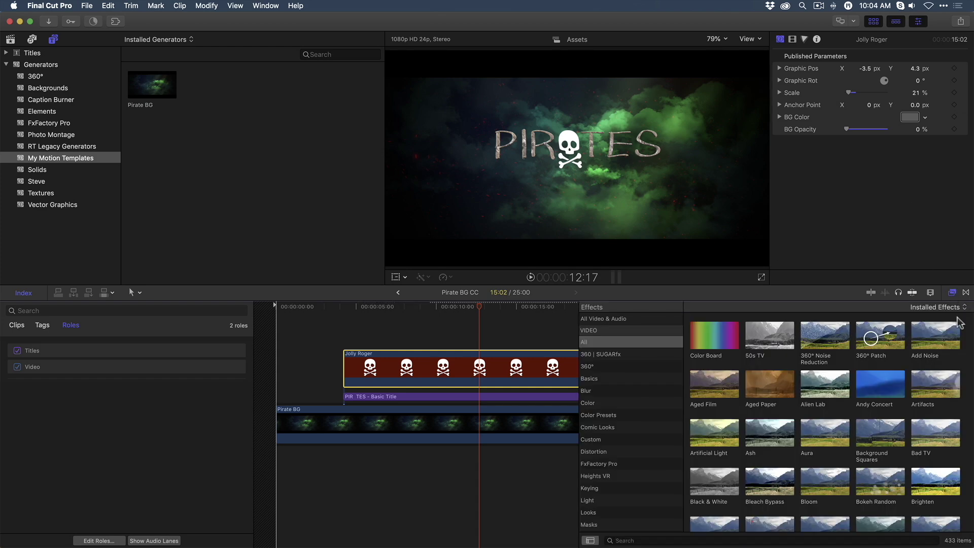
left_click(630, 540)
type("comic")
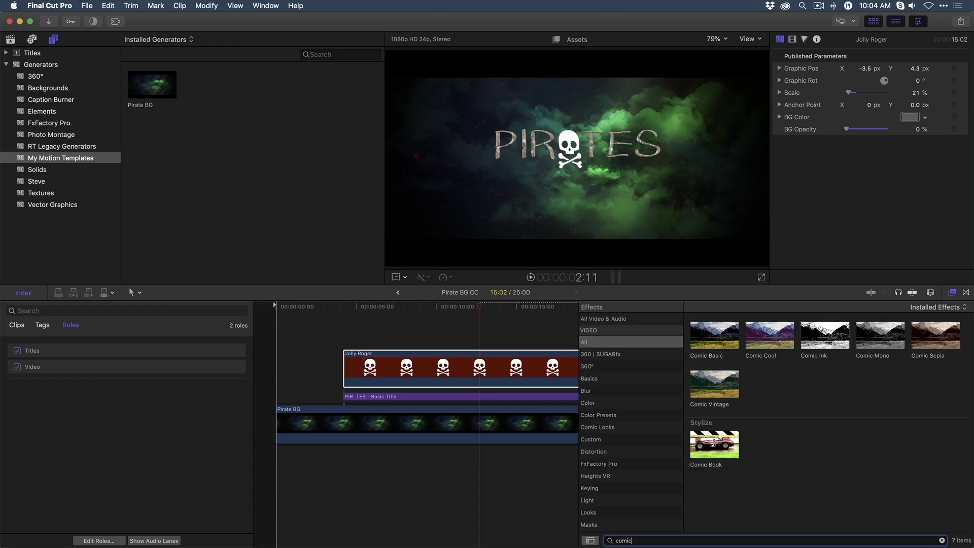
left_click_drag(715, 336, 483, 375)
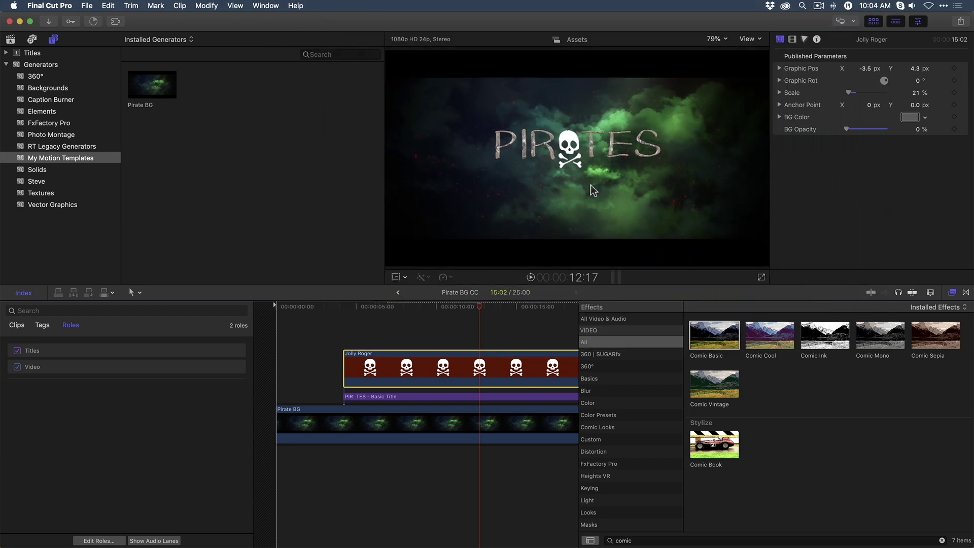
left_click(953, 293)
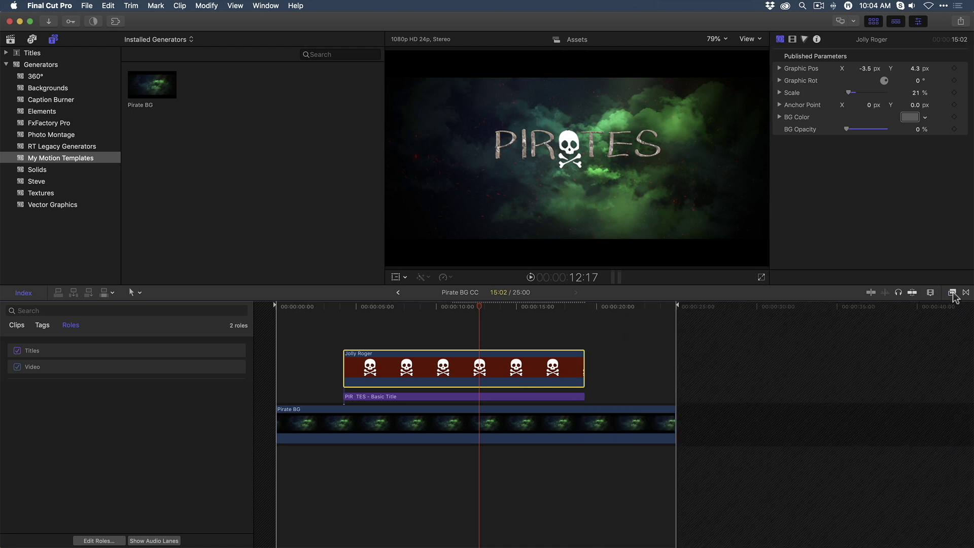
left_click_drag(476, 321, 313, 330)
key("space")
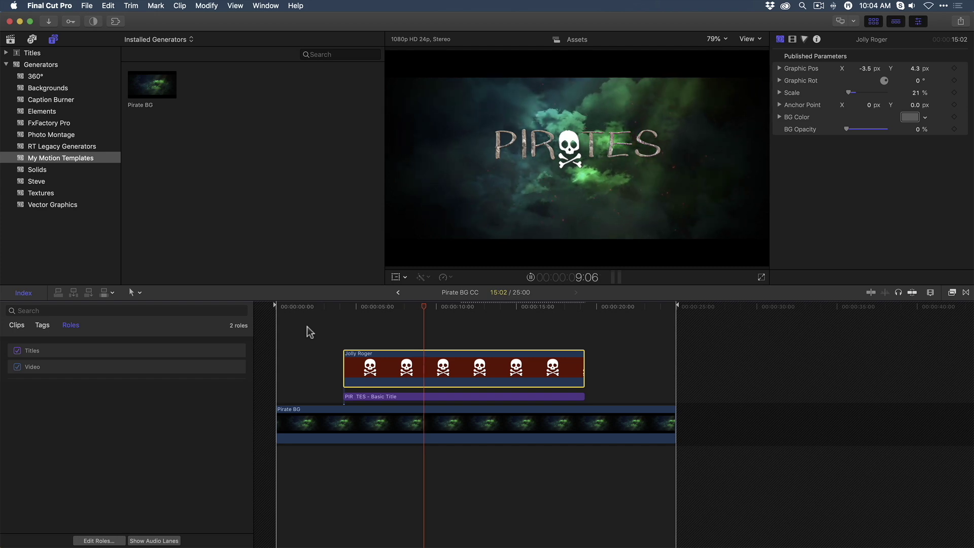
key("space")
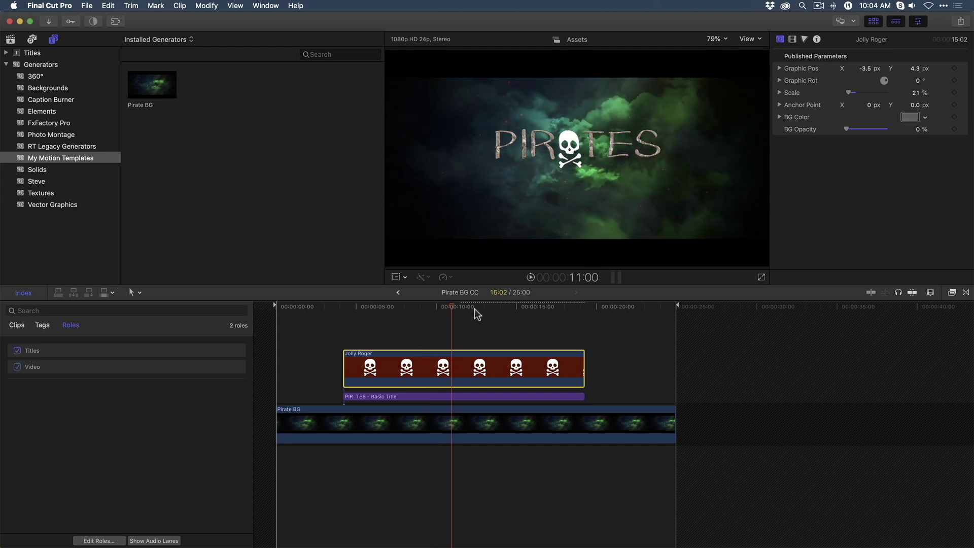
left_click_drag(477, 308, 381, 330)
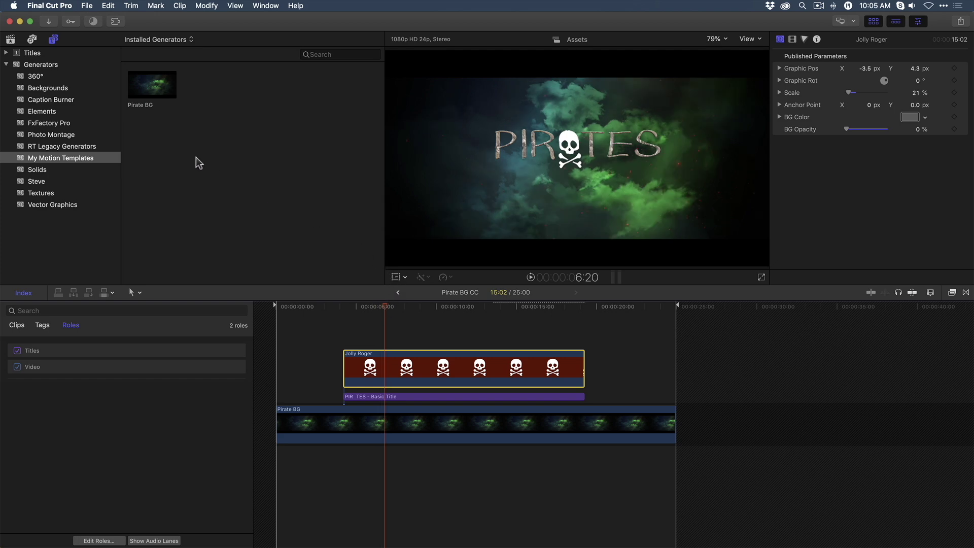
- Add the mBehavior Bounce In title above the Jolly Roger clip and preview how PIRATES animates in
left_click(7, 53)
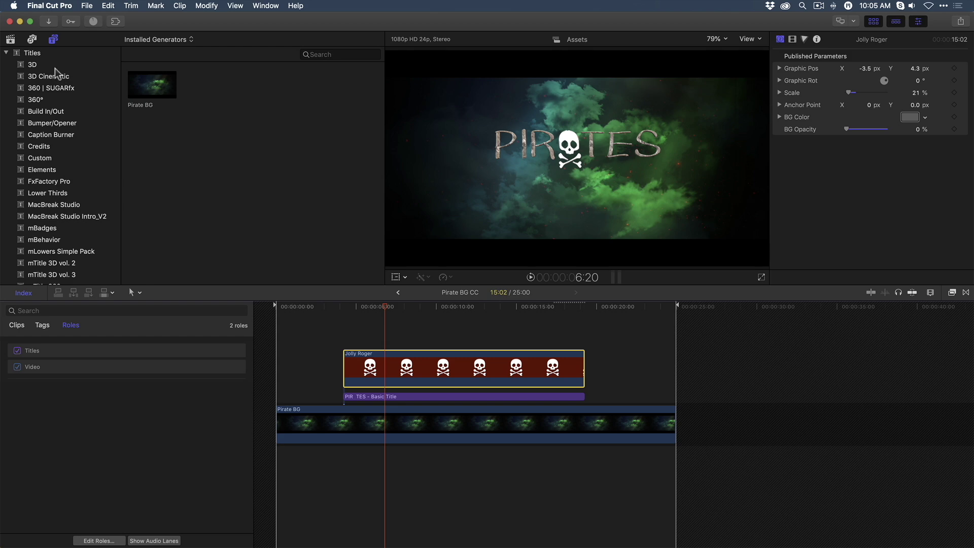
scroll(55, 102, "down", 4)
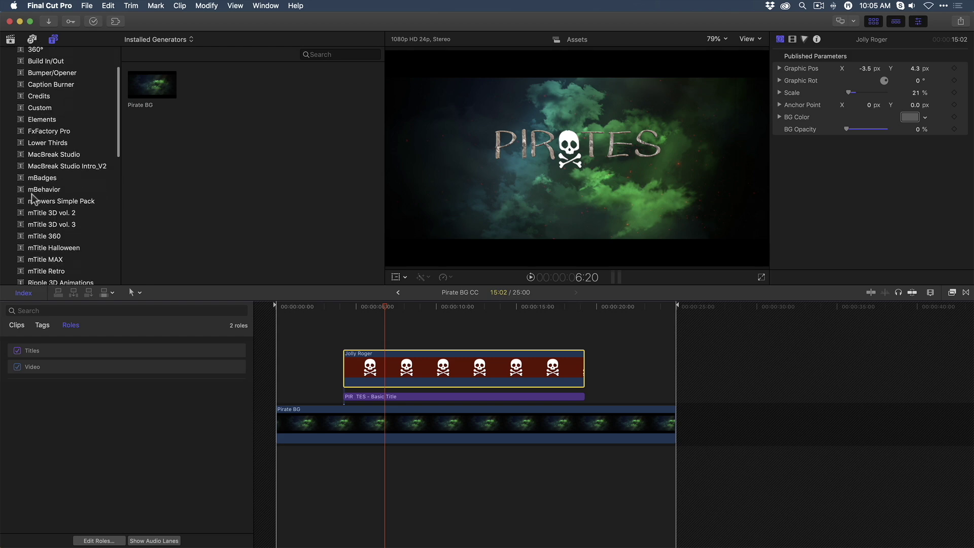
left_click(34, 192)
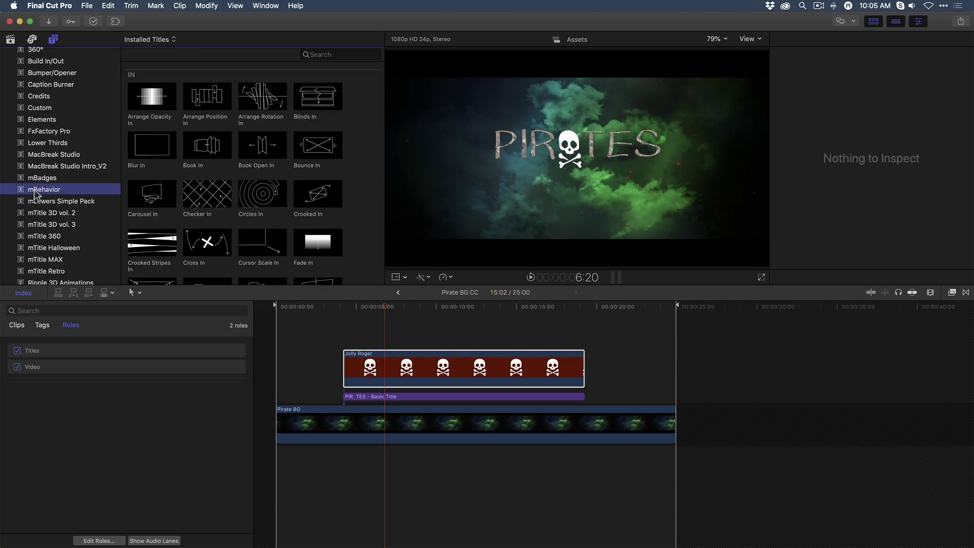
left_click(316, 149)
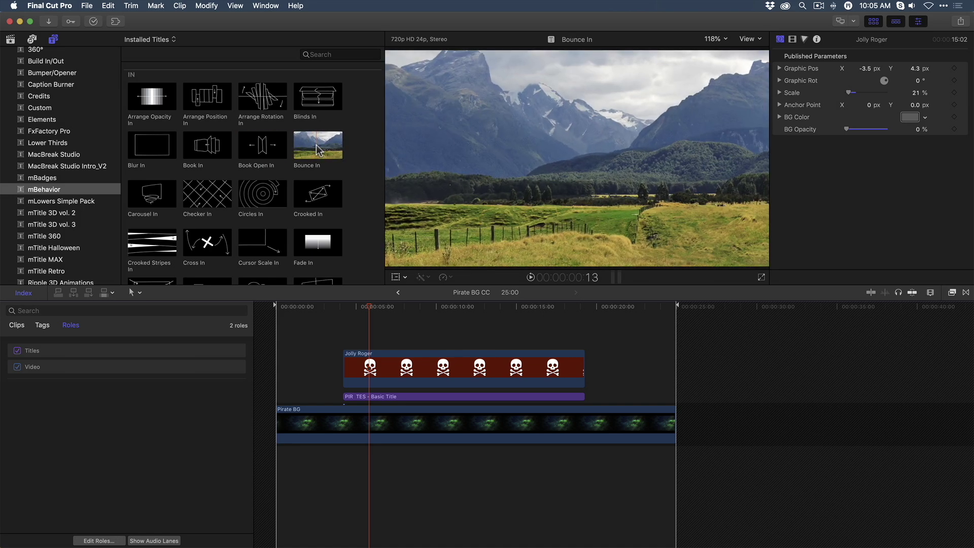
left_click_drag(318, 147, 346, 337)
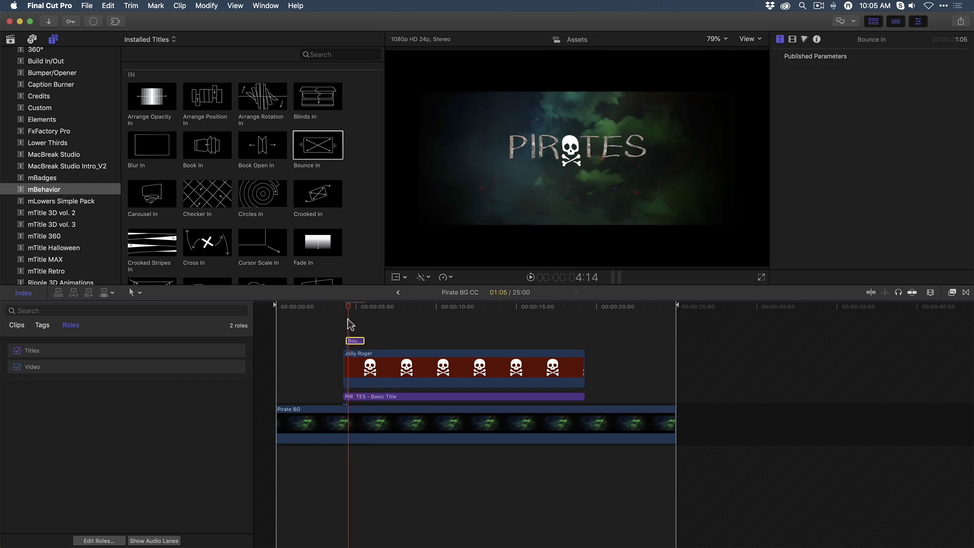
key("space")
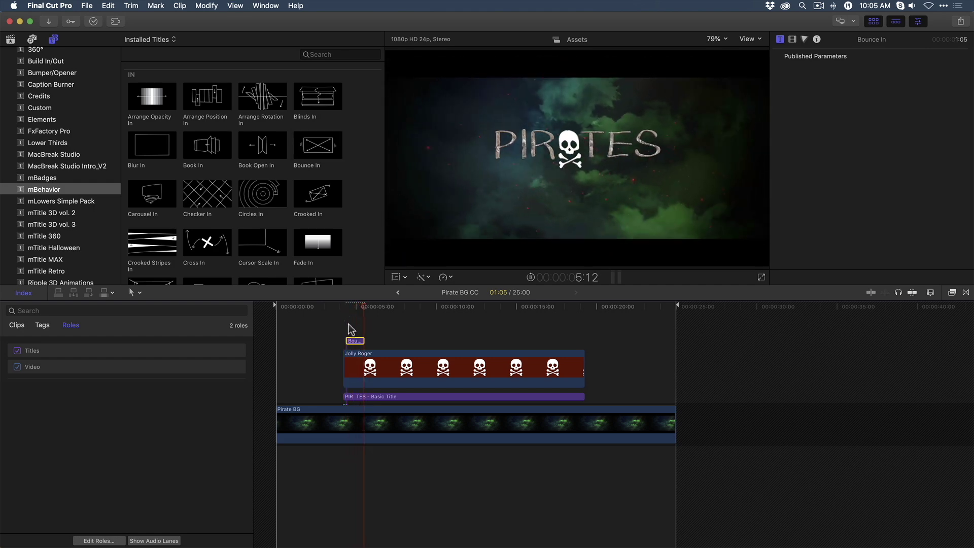
key("space")
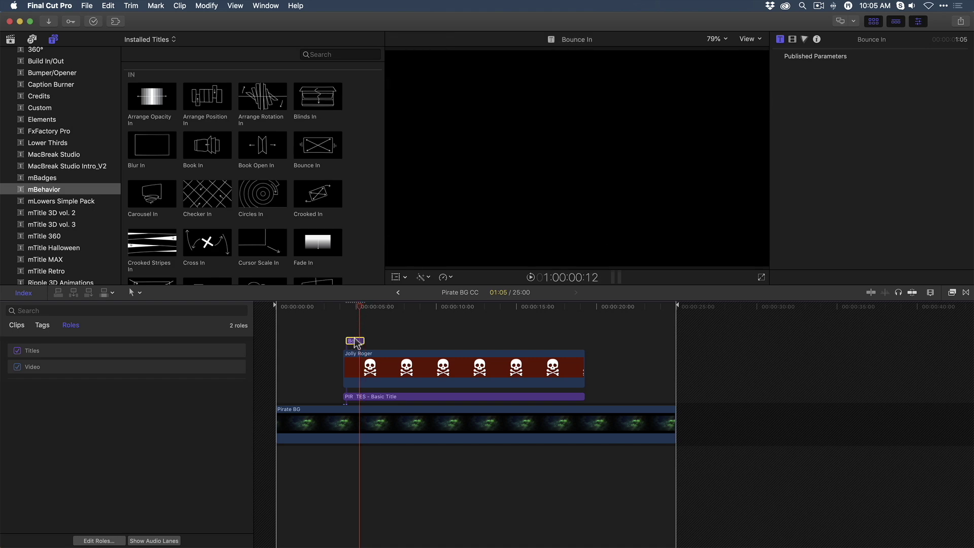
- Undo the Bounce In title, then nest Jolly Roger and the PIRATES title into compound clip 'Graphic Set CC'
key("super+z")
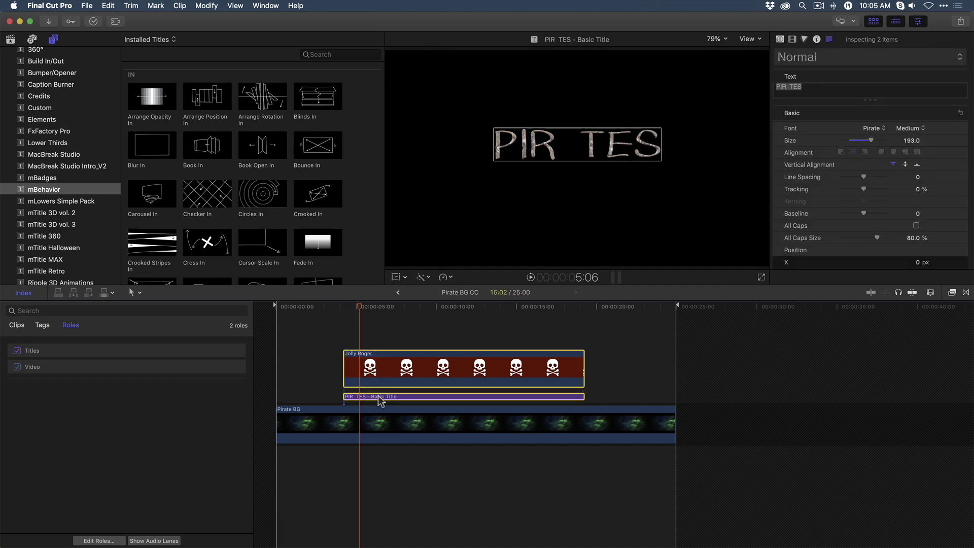
key("alt+g")
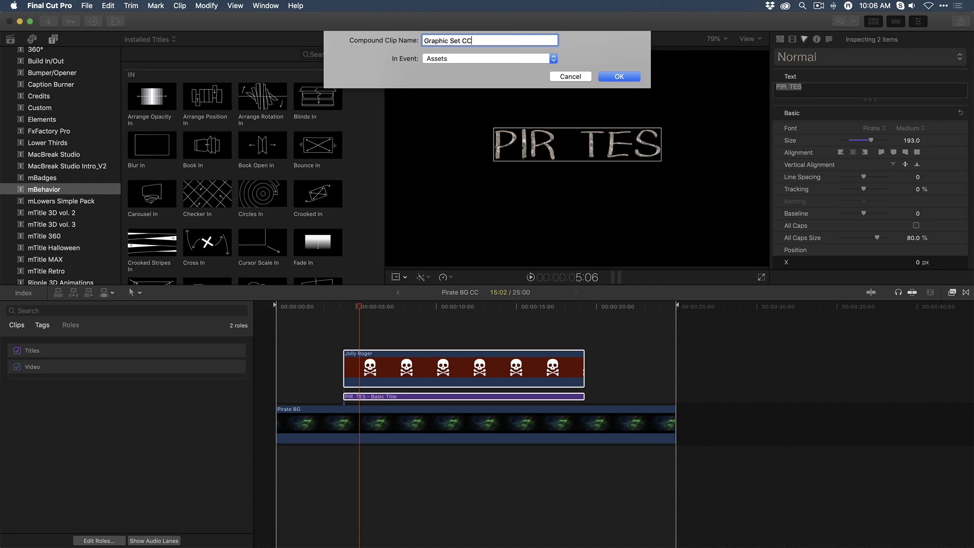
key("Return")
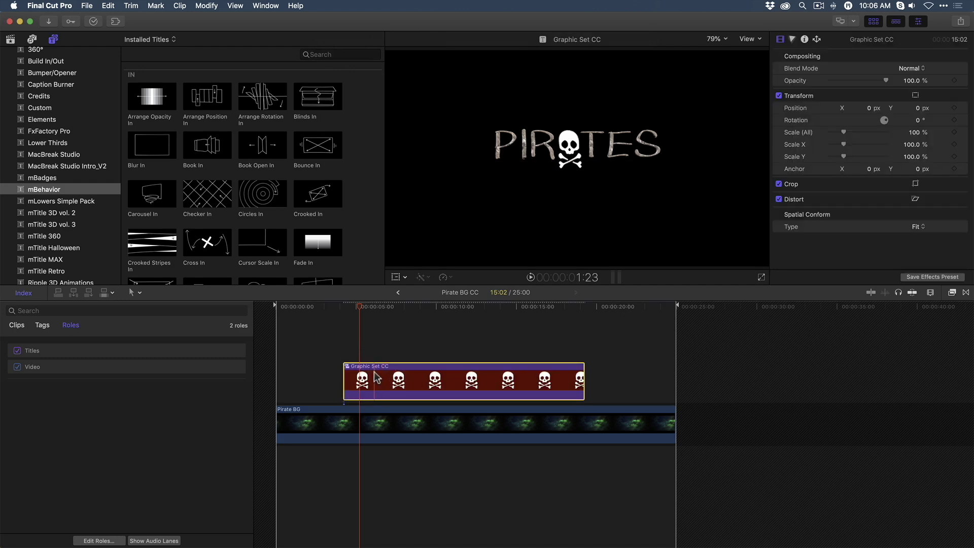
- Inside Graphic Set CC, add mBehavior Swing In above the Jolly Roger graphic and preview the swing
double_click(386, 384)
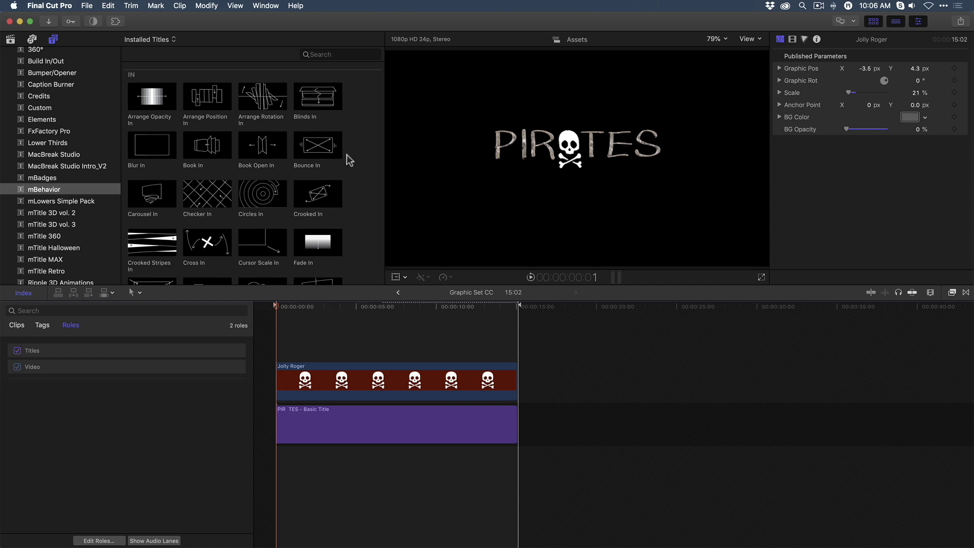
scroll(357, 138, "down", 10)
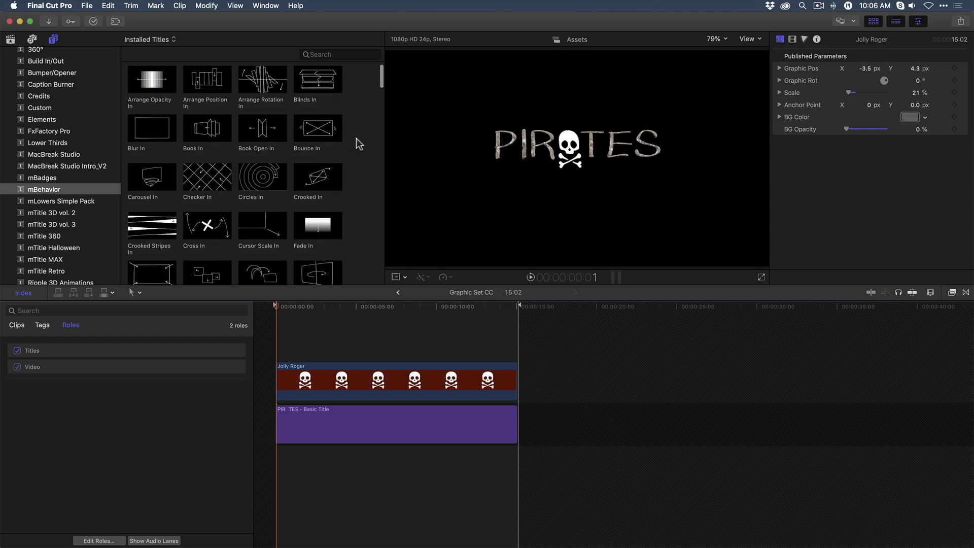
scroll(356, 138, "down", 3)
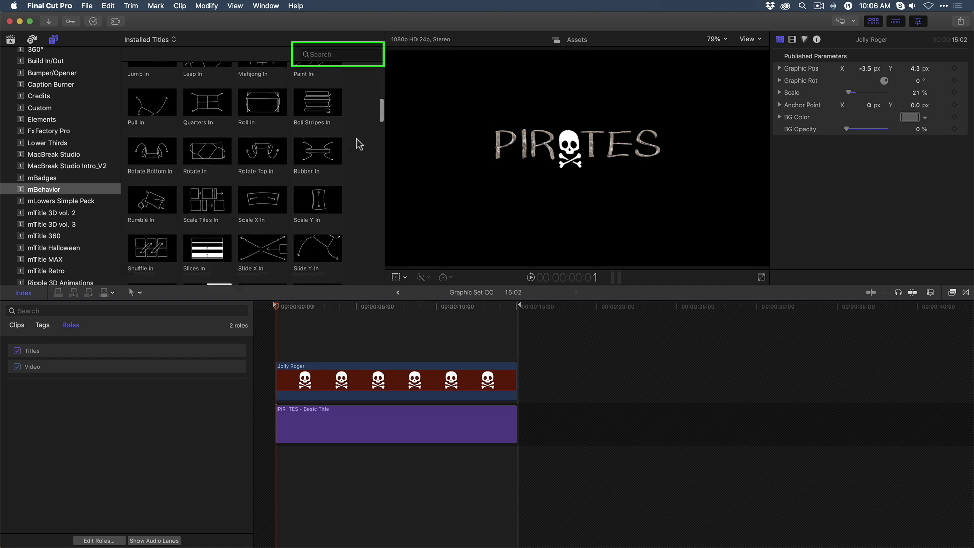
scroll(356, 138, "down", 5)
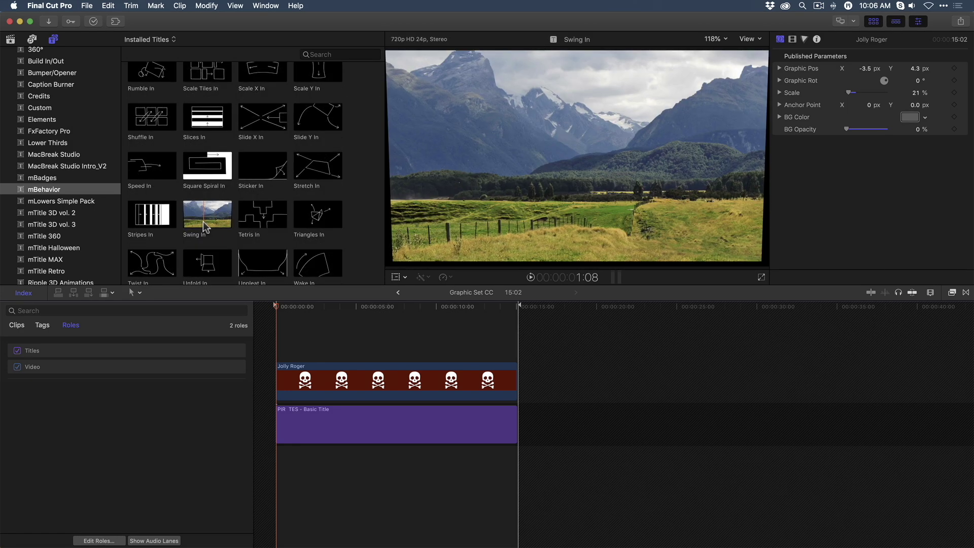
left_click_drag(212, 222, 276, 355)
key("space")
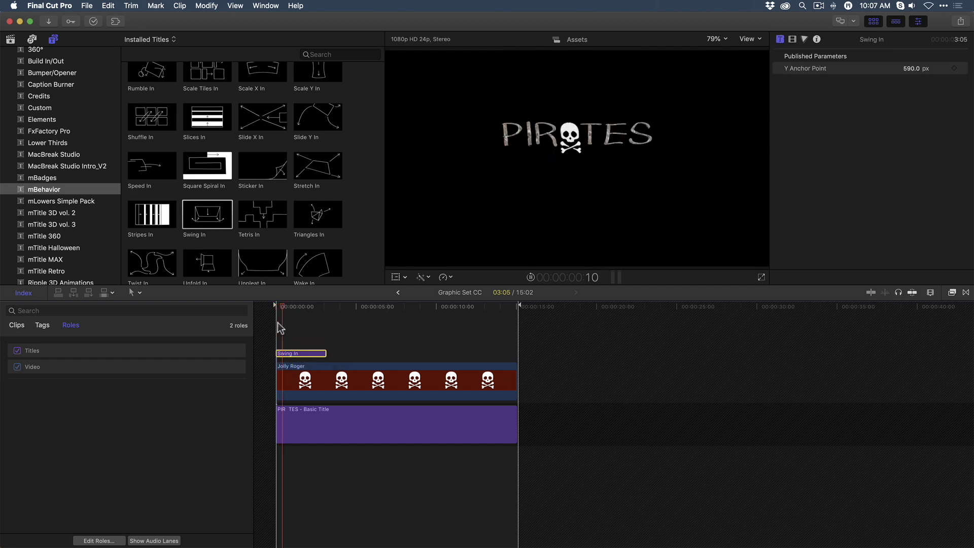
key("space")
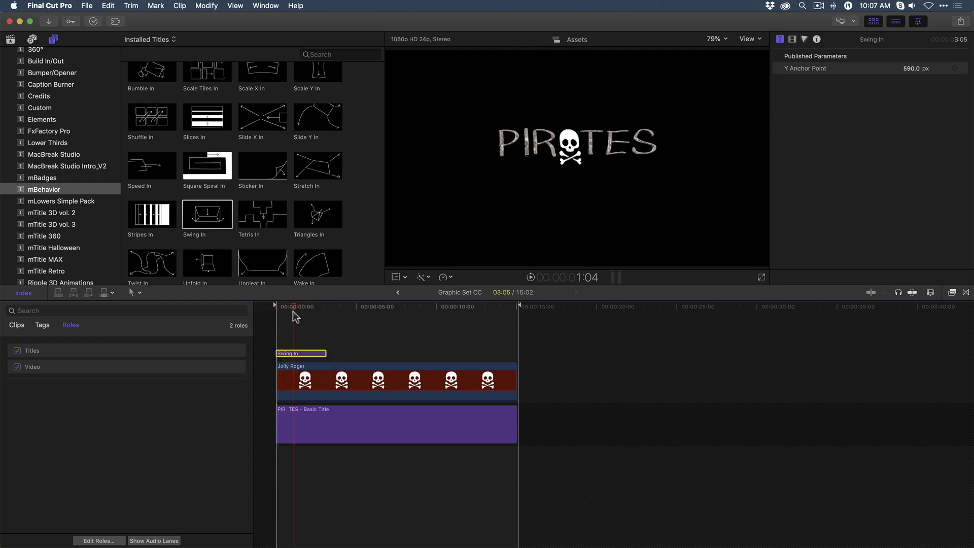
key("shift+slash")
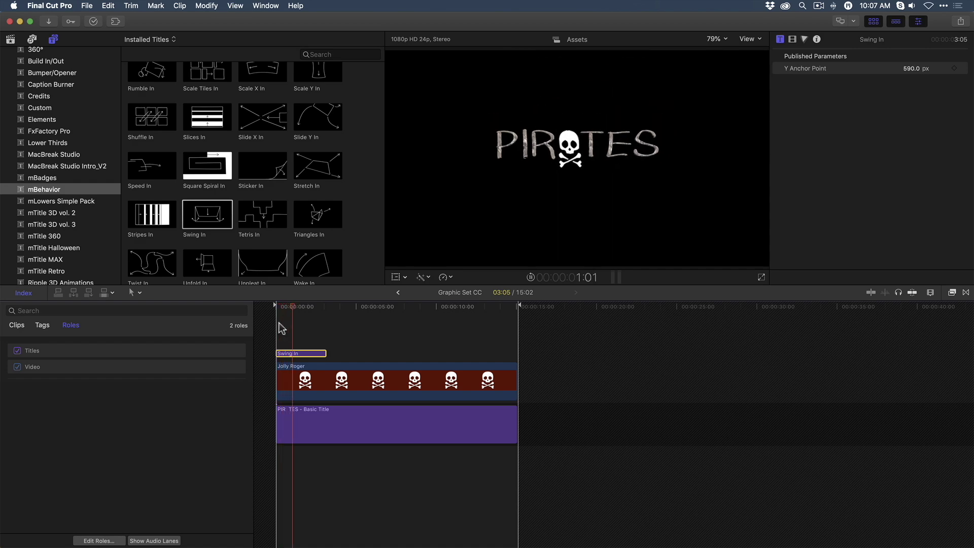
key("space")
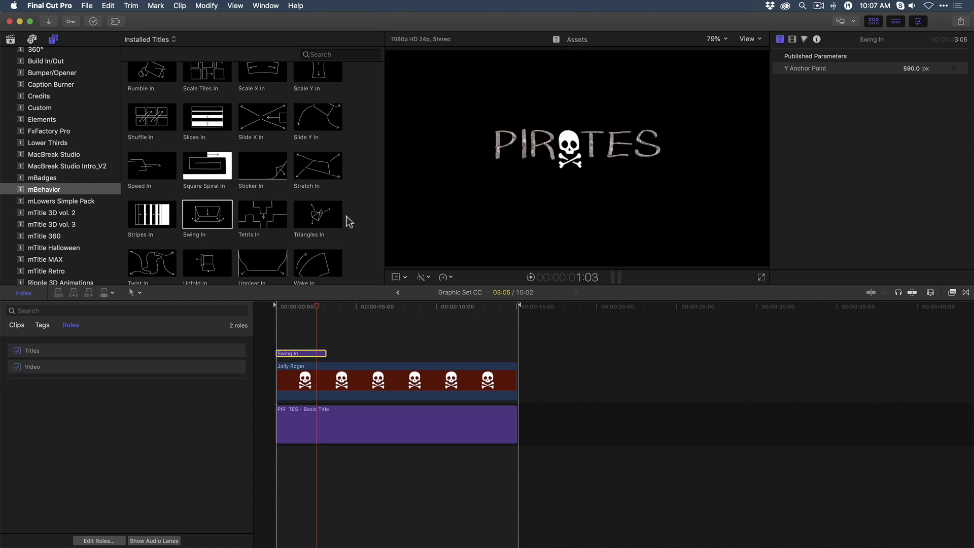
- Drag the mBehavior Blur In title above the Swing In title
scroll(351, 172, "up", 8)
scroll(348, 171, "up", 6)
scroll(347, 166, "up", 2)
left_click_drag(163, 154, 279, 344)
- Drop Blur In at the compound clip's start and play back PIRATES sharpening from a blur
left_click(277, 315)
key("space")
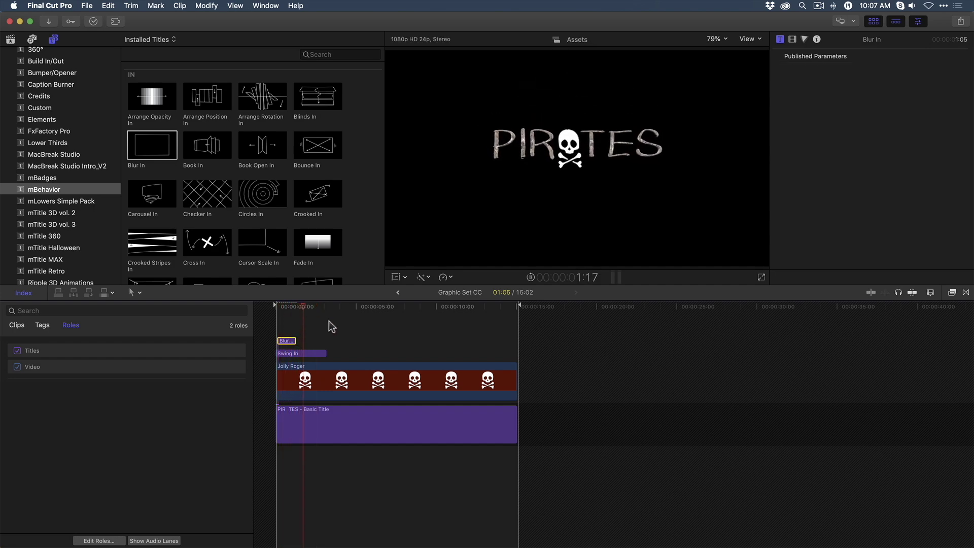
left_click(278, 314)
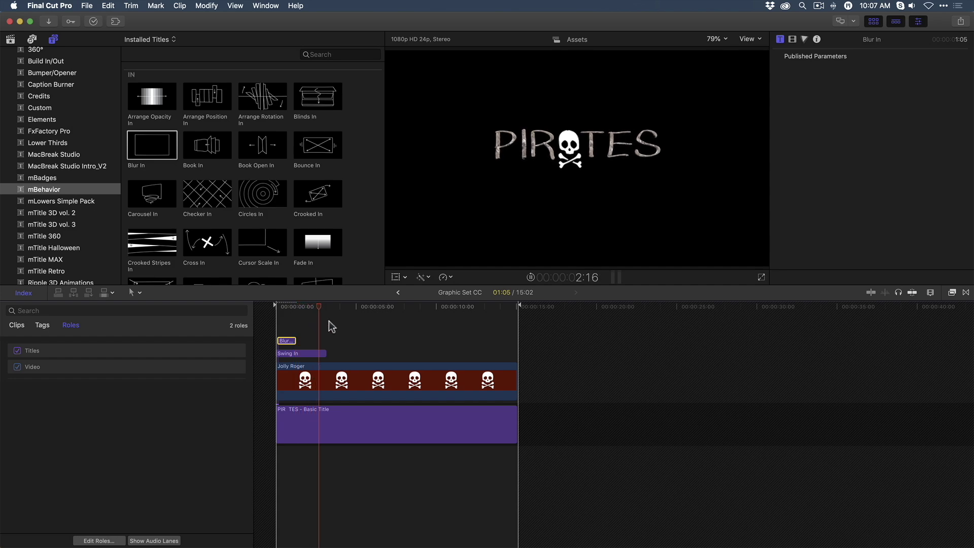
left_click(479, 312)
- Scroll the mBehavior titles down to the OUT section
scroll(313, 173, "down", 10)
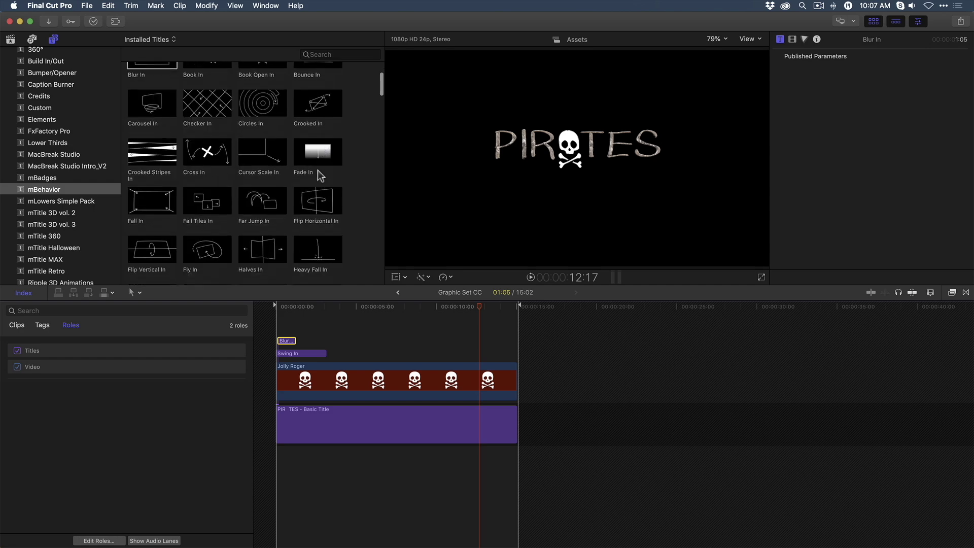
scroll(315, 175, "down", 15)
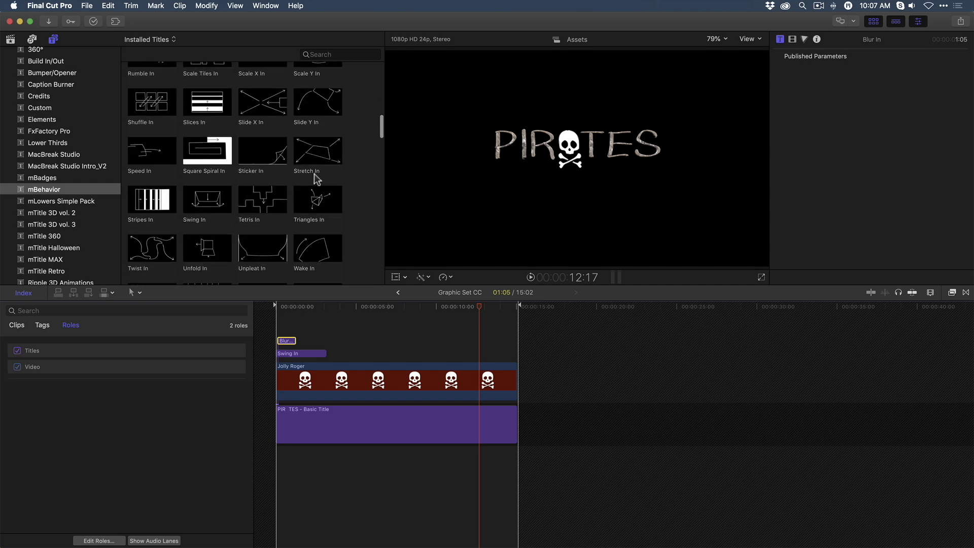
scroll(316, 178, "down", 3)
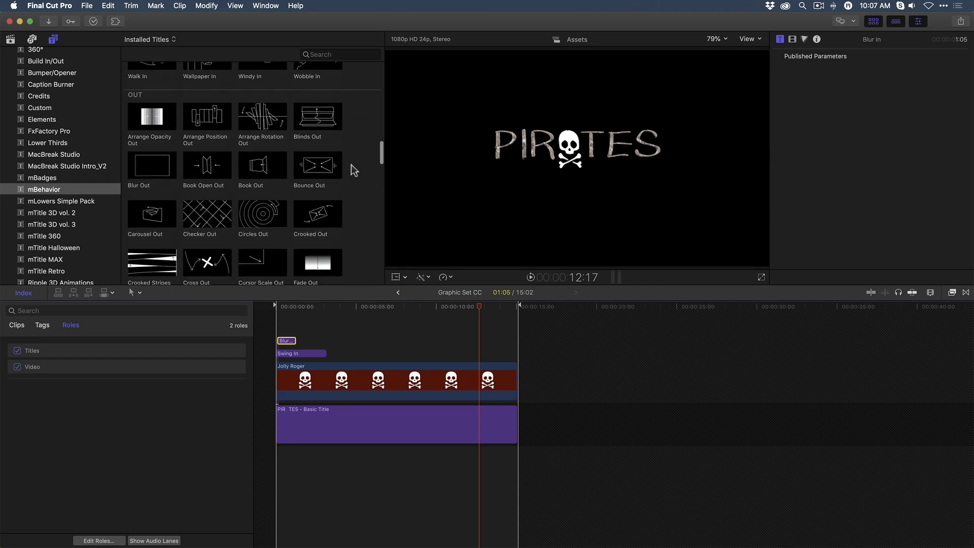
scroll(353, 170, "down", 1)
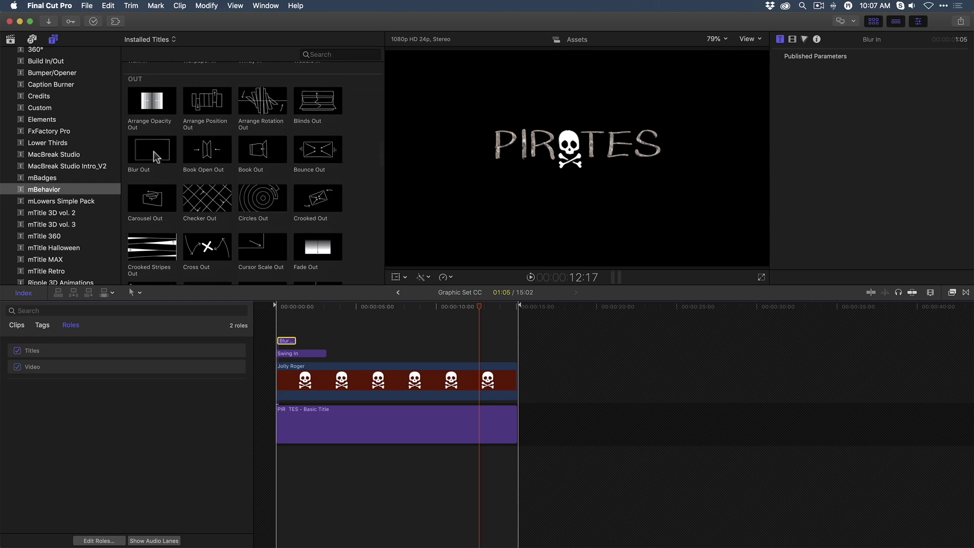
- Place the Blur Out title at the end of Graphic Set CC and replay the blur-away
left_click_drag(152, 150, 501, 355)
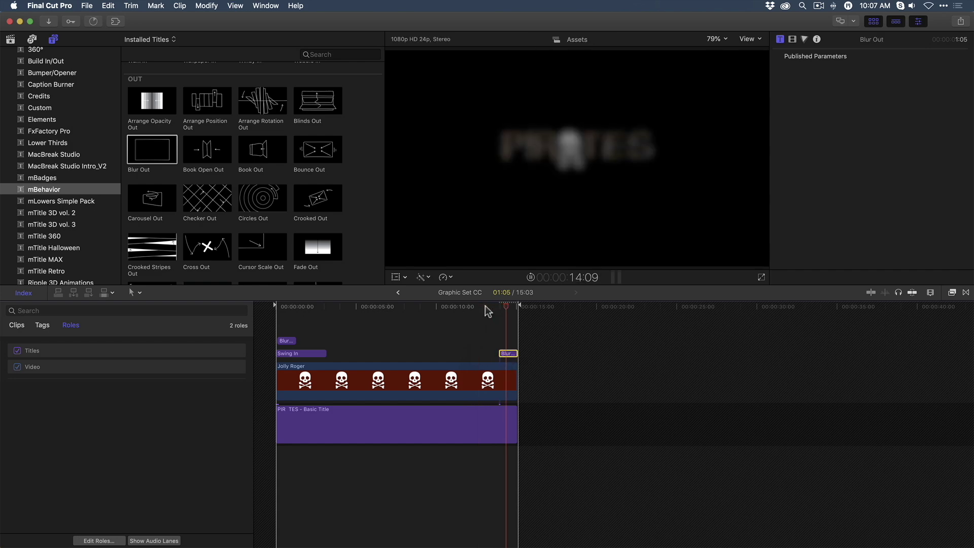
left_click(485, 306)
key("space")
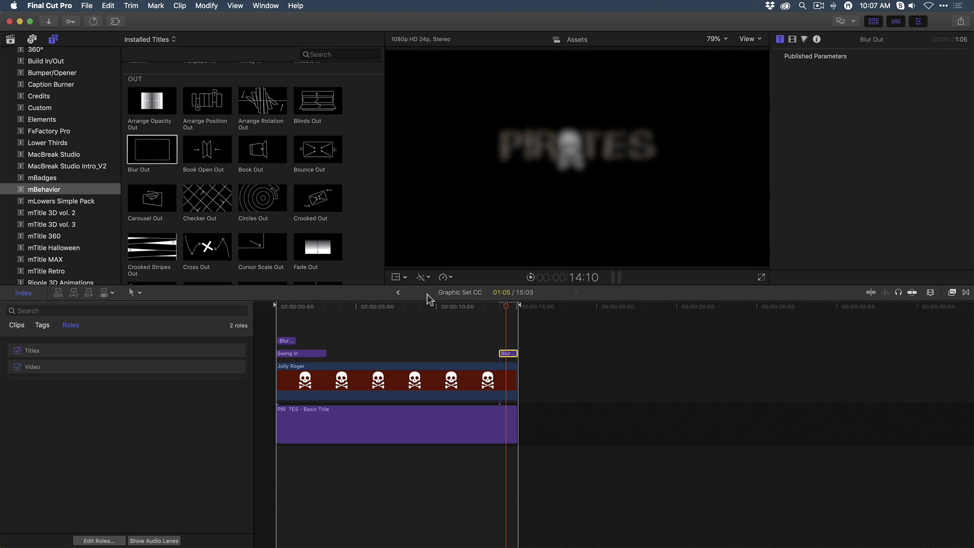
- Return to Pirate BG CC and play the animated Graphic Set CC title over the smoky background from the start
left_click(398, 292)
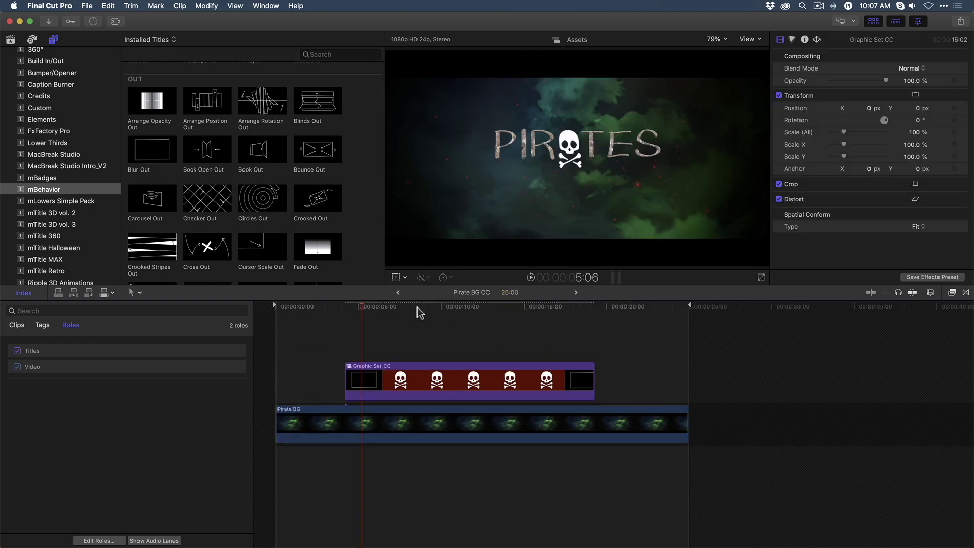
left_click_drag(408, 307, 287, 318)
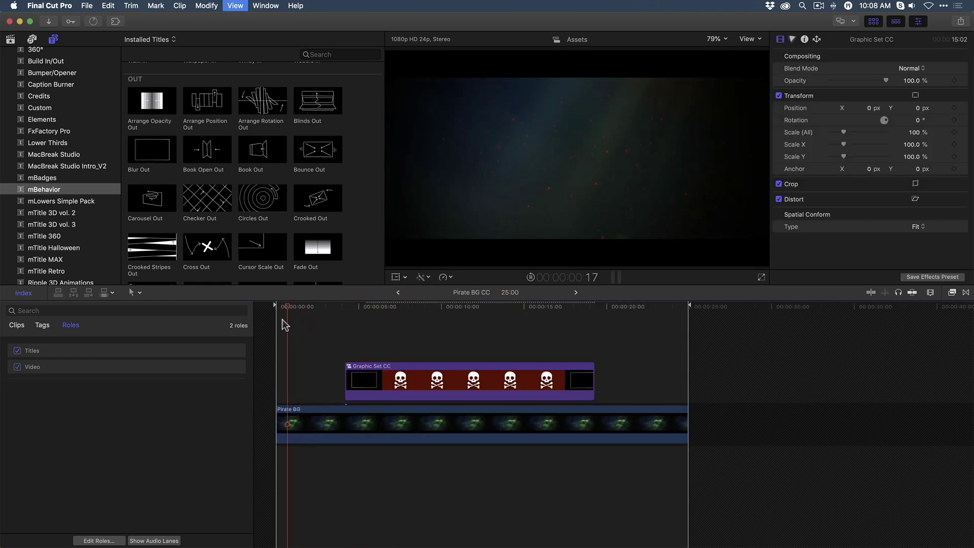
key("space")
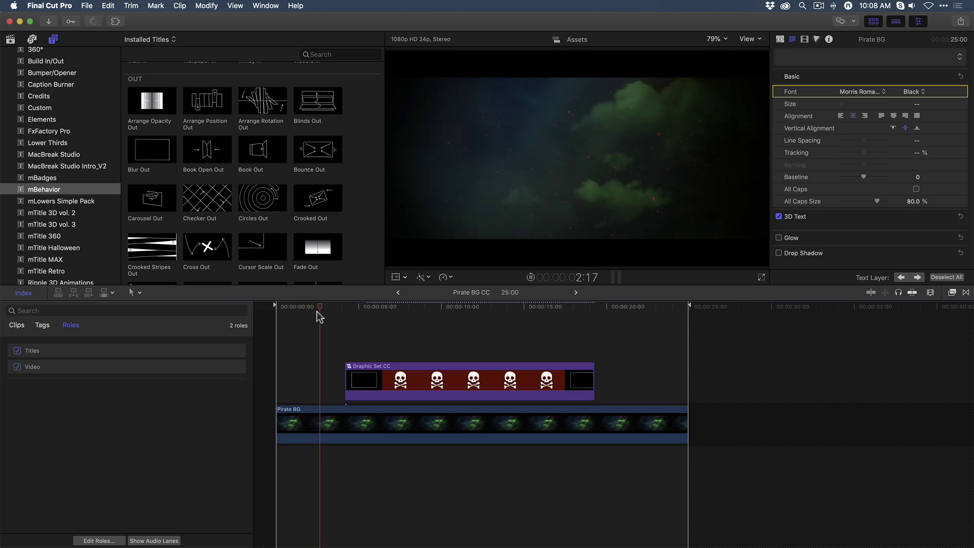